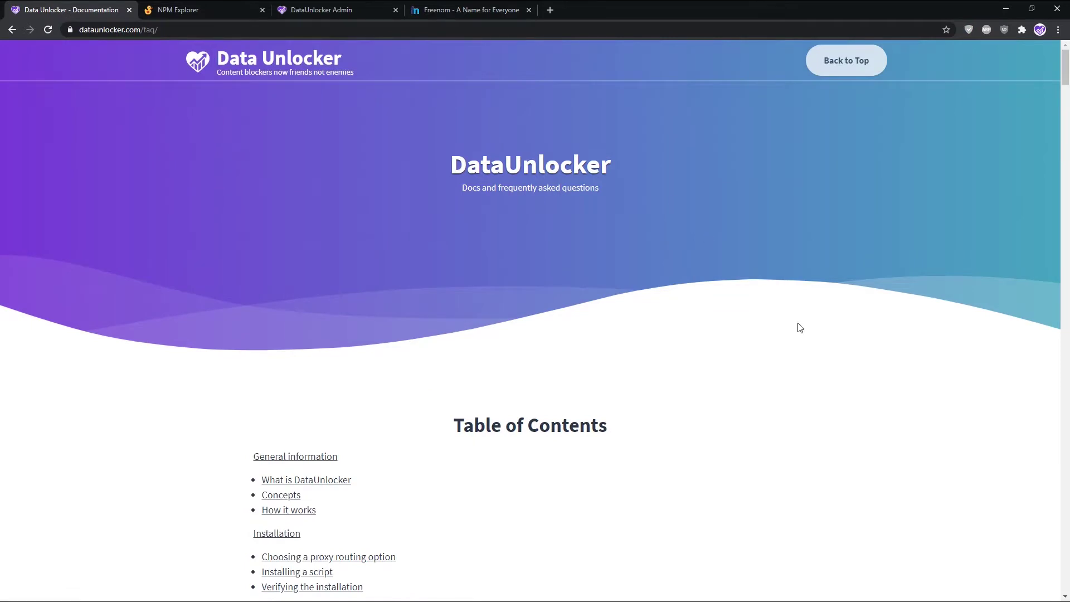
- Look over the DataUnlocker documentation and home page, and the NPM Explorer website
scroll(799, 328, down, 5)
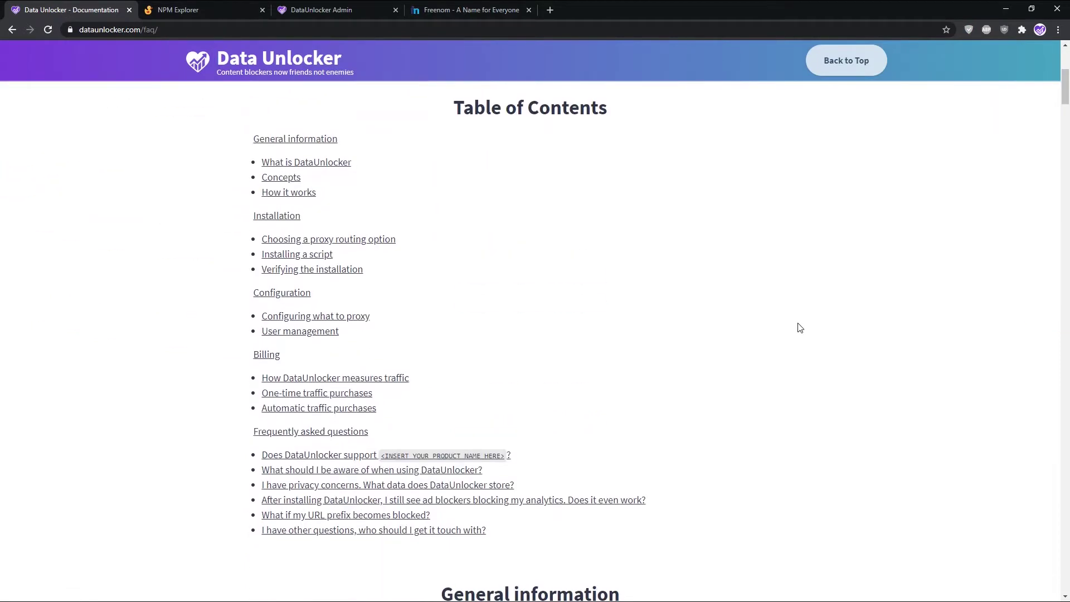
click(283, 85)
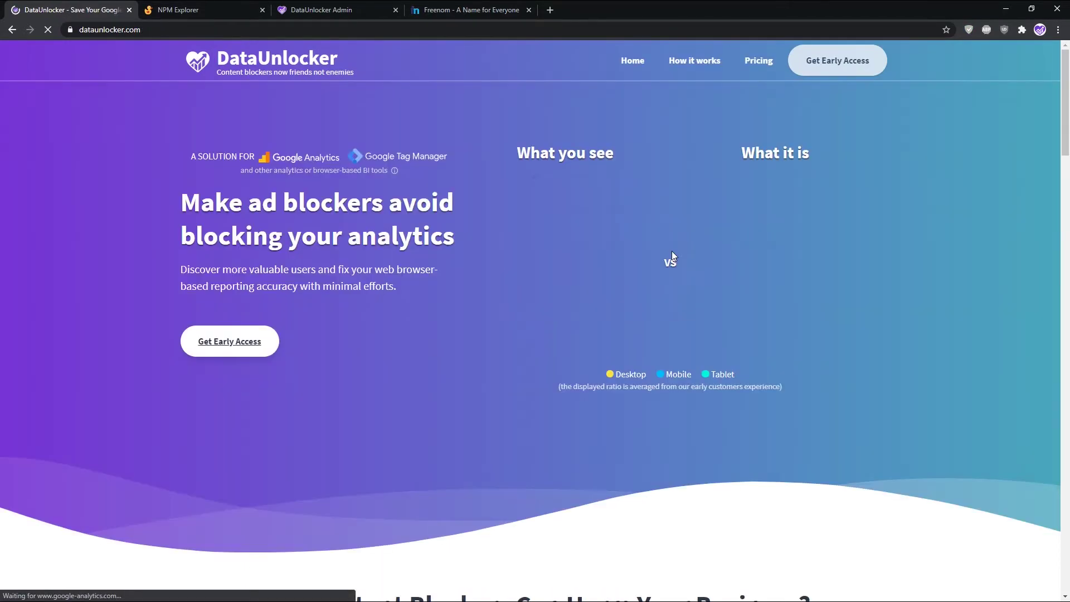
key(ctrl+Tab)
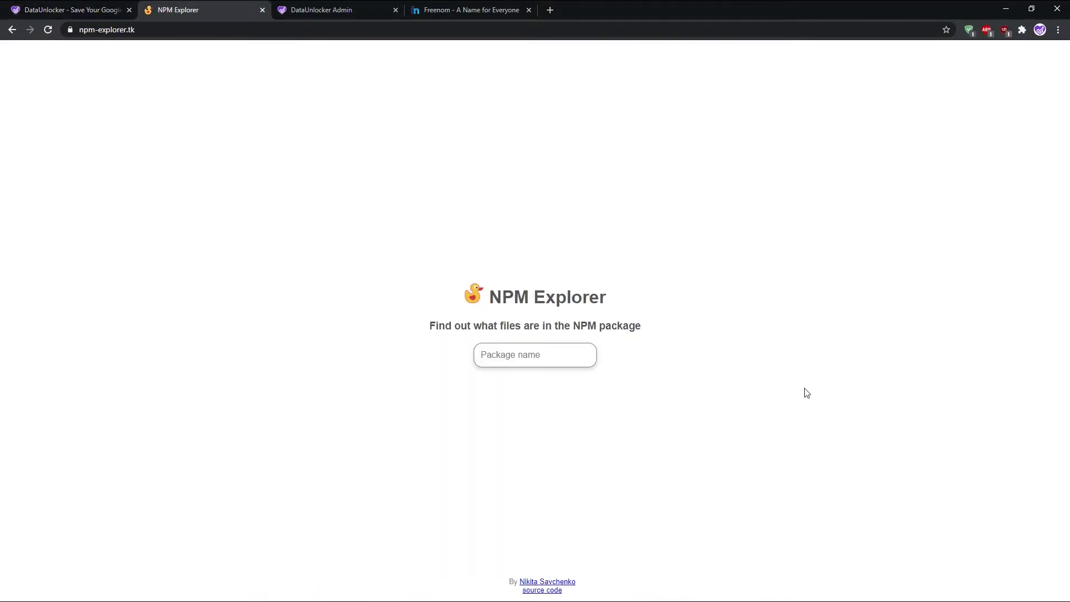
key(ctrl+shift+Page_Up)
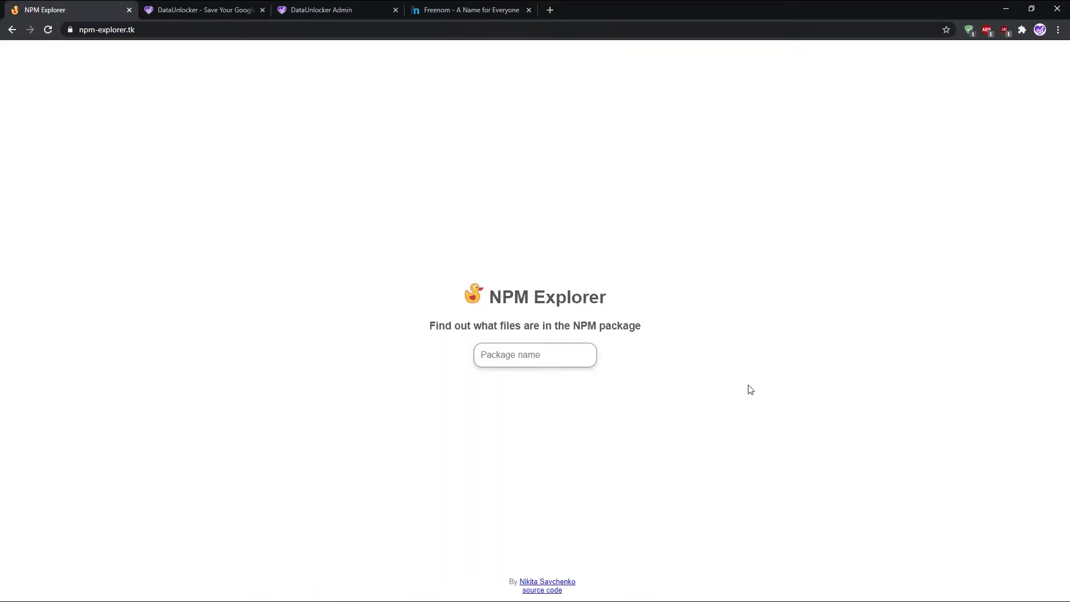
drag(621, 293, 470, 294)
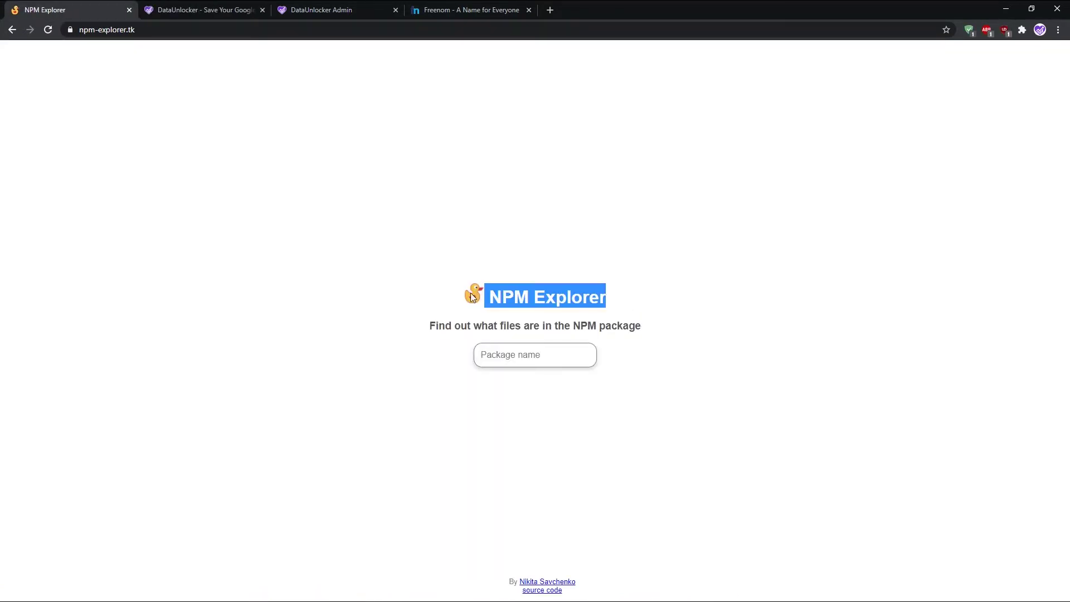
click(671, 289)
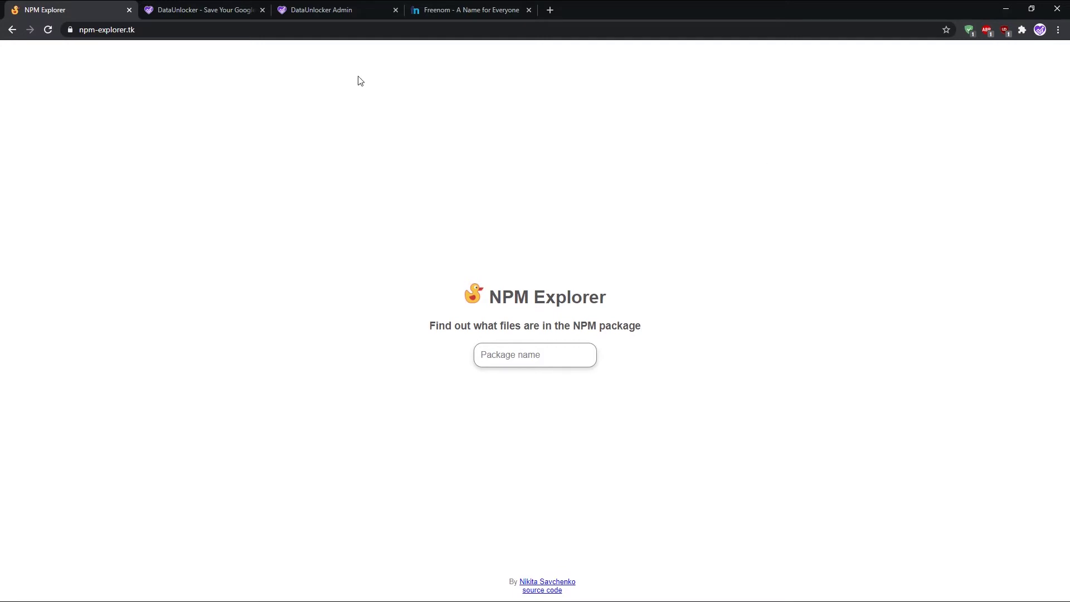
- Sign in to the DataUnlocker admin panel with Google and start adding a property
click(310, 12)
key(ctrl+shift+Page_Up)
key(ctrl+shift+Page_Up)
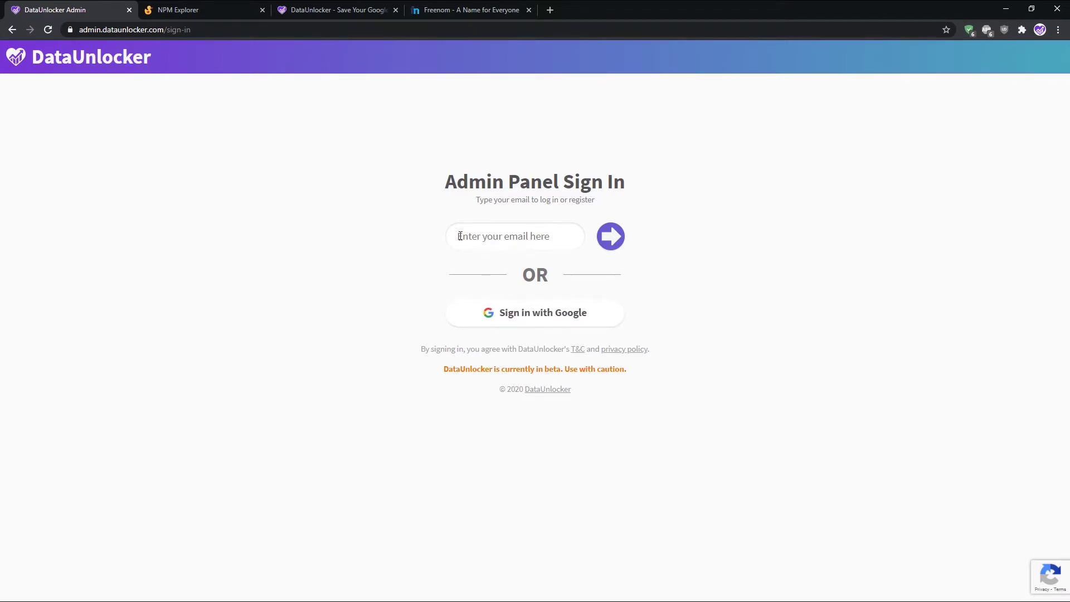
click(563, 316)
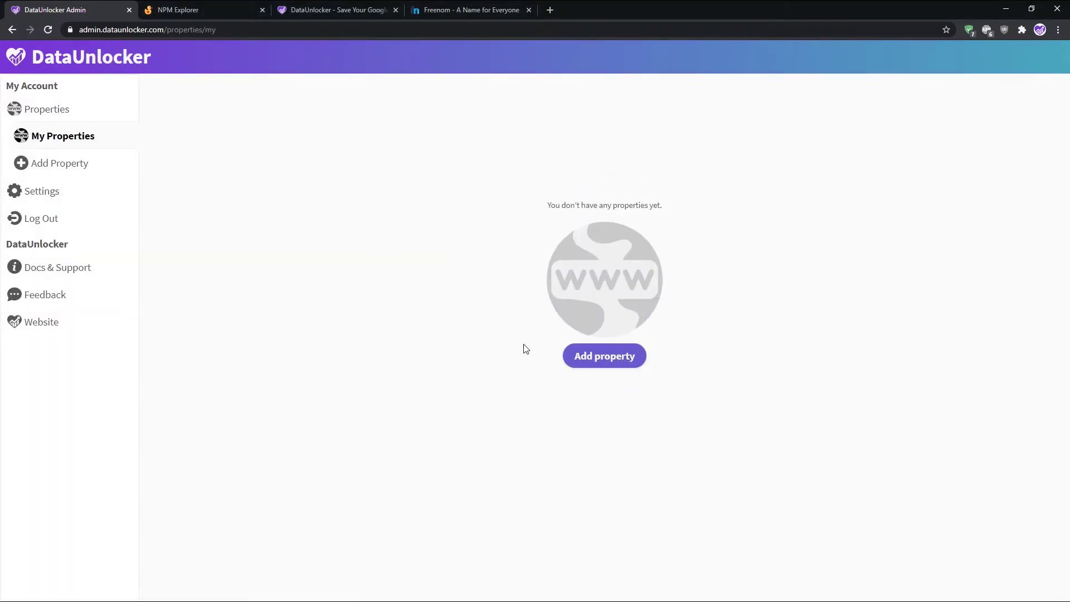
click(564, 358)
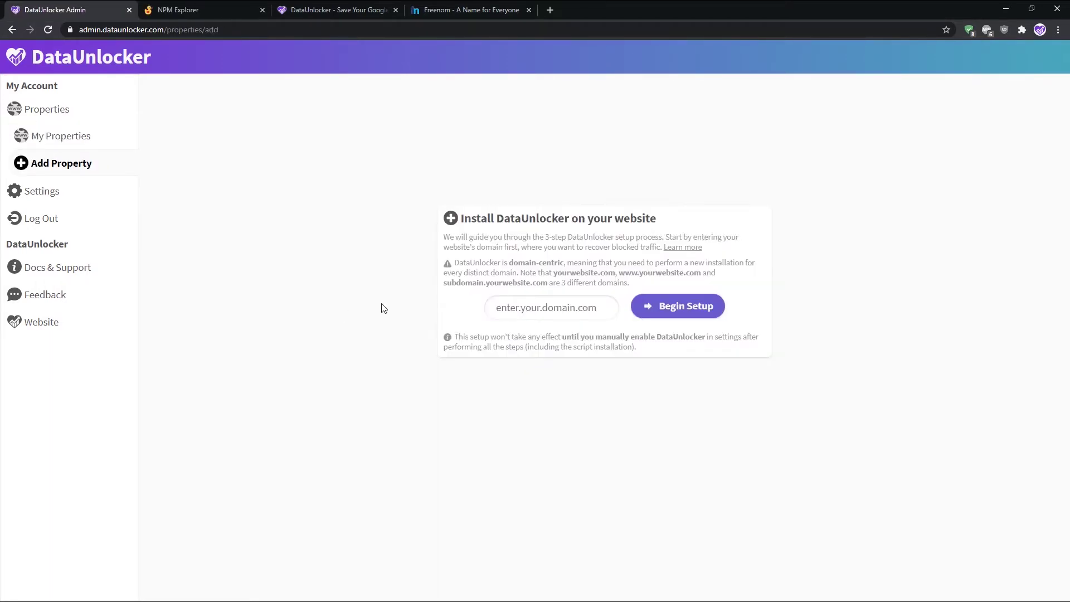
- Copy the domain npm-explorer.tk from the NPM Explorer site's address and enter it as the new DataUnlocker property's domain
click(157, 11)
click(155, 28)
key(Right)
key(ctrl+shift+Page_Up)
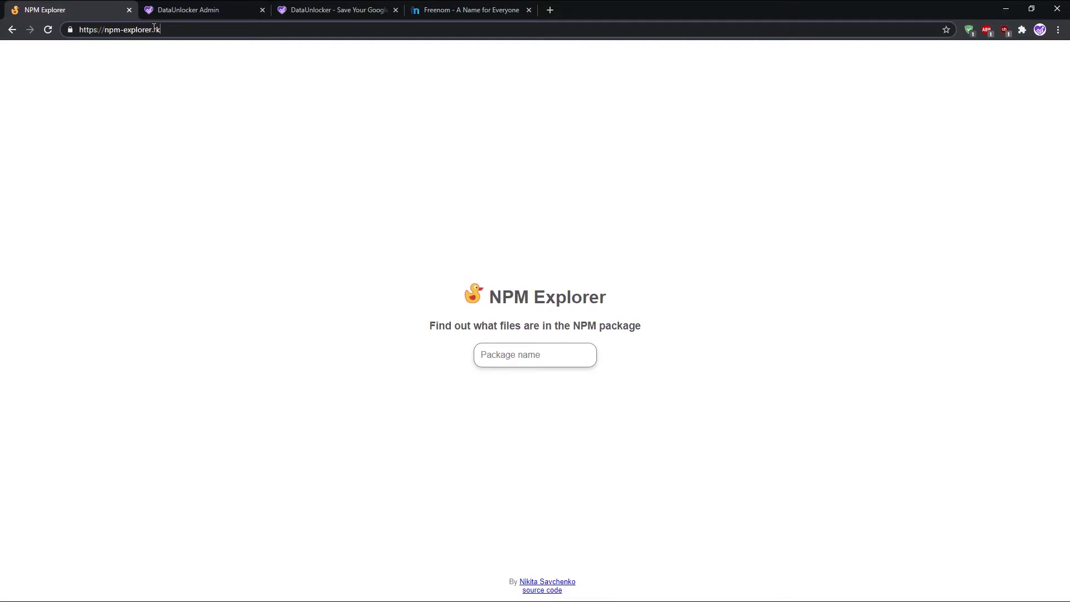
key(ctrl+shift+Left)
key(ctrl+shift+Left)
key(ctrl+c)
click(217, 194)
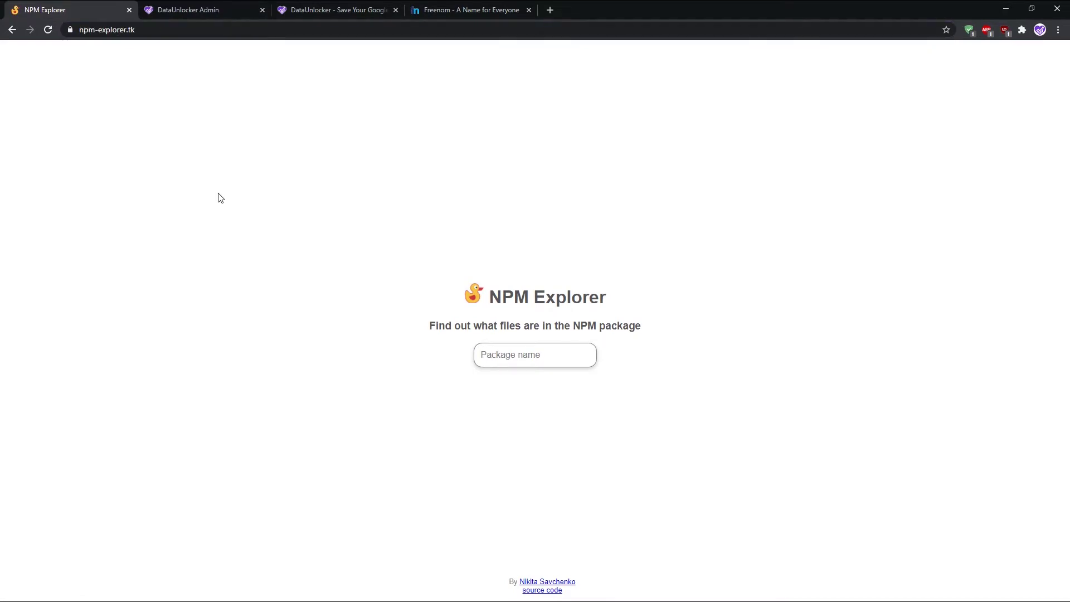
key(ctrl+Tab)
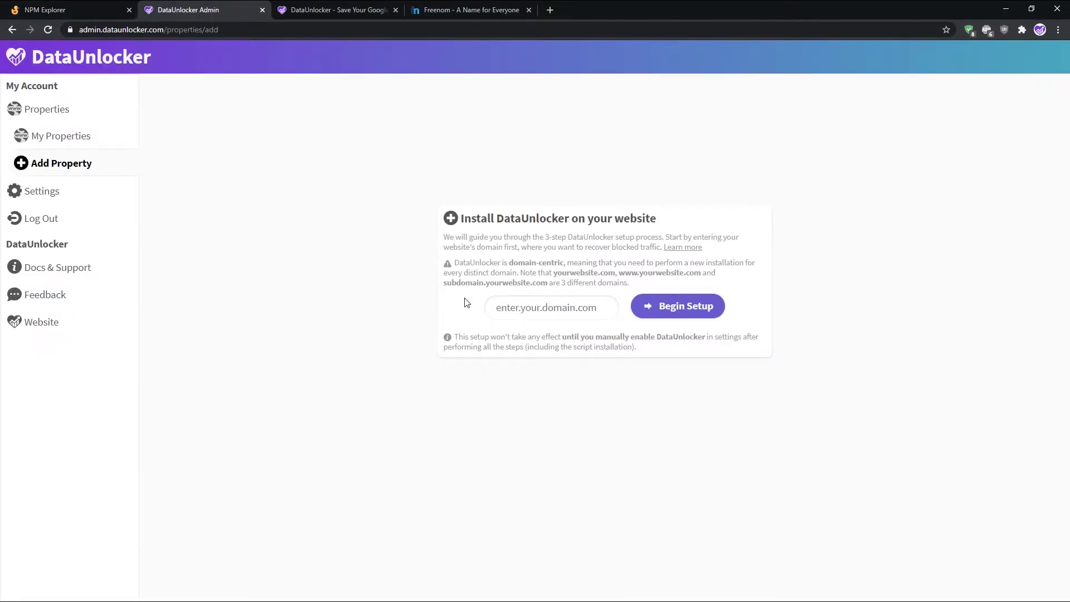
key(ctrl+shift+Page_Up)
key(ctrl+v)
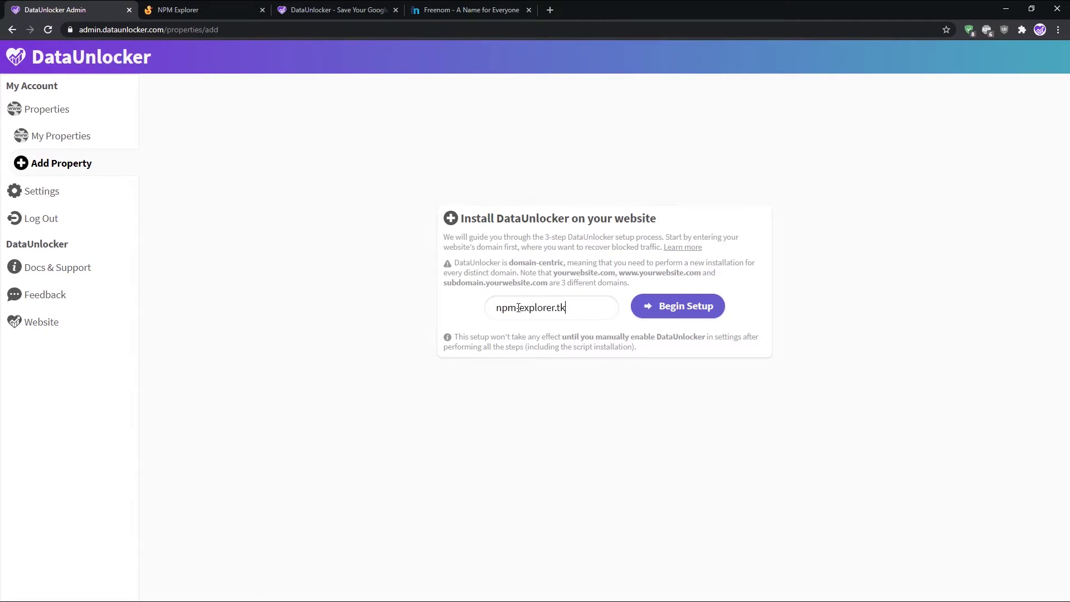
- Review the note about domain-centric installation and begin the setup for npm-explorer.tk
drag(454, 263, 565, 263)
click(563, 264)
click(665, 312)
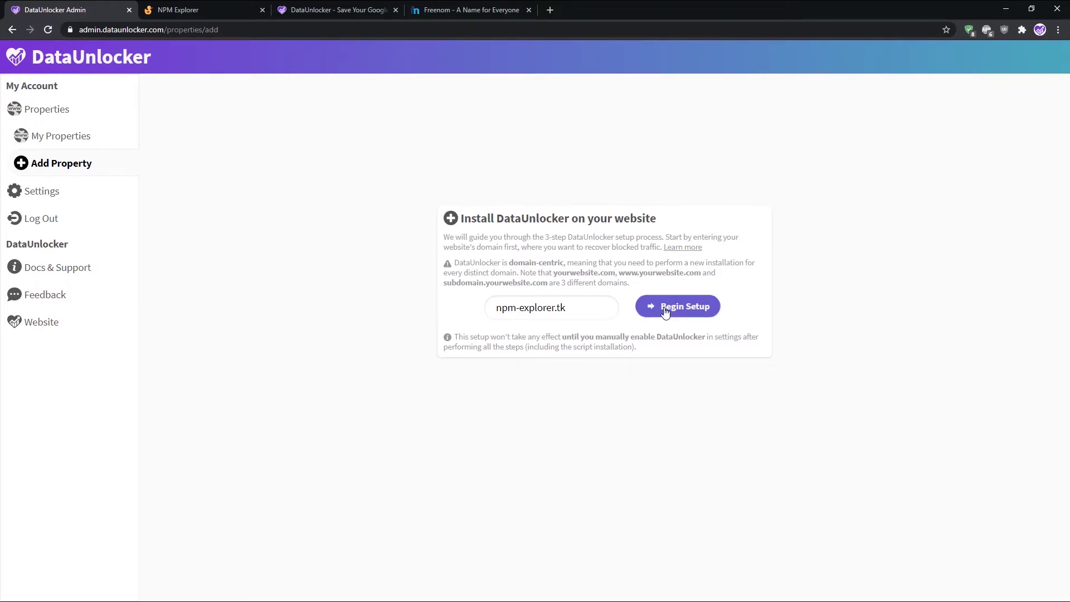
drag(566, 308, 486, 322)
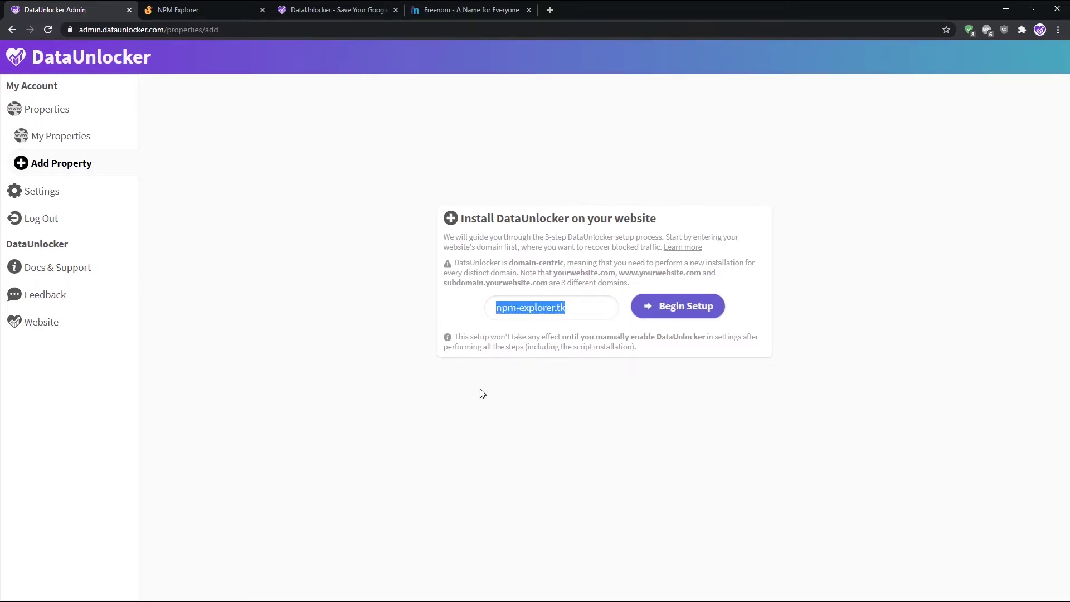
click(537, 445)
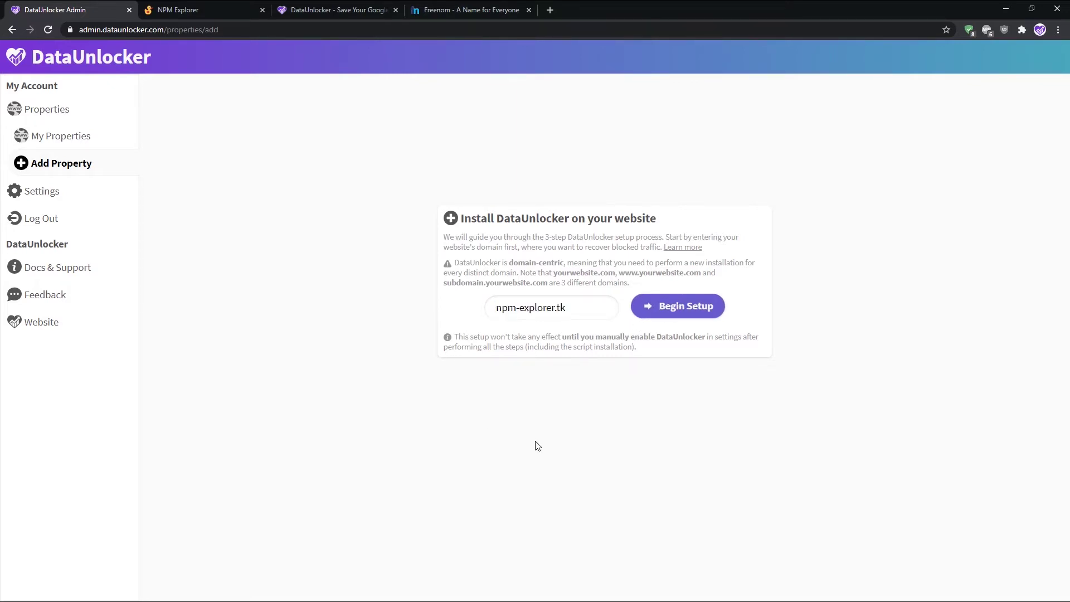
click(685, 313)
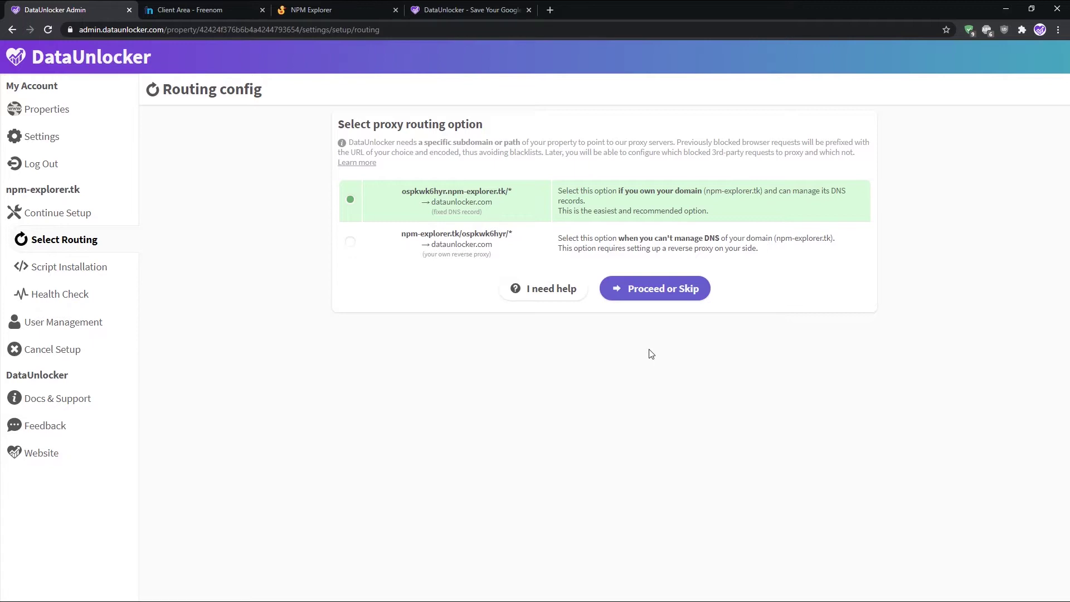
- Proceed with the recommended fixed DNS record option for proxy routing
drag(704, 191, 759, 193)
click(660, 333)
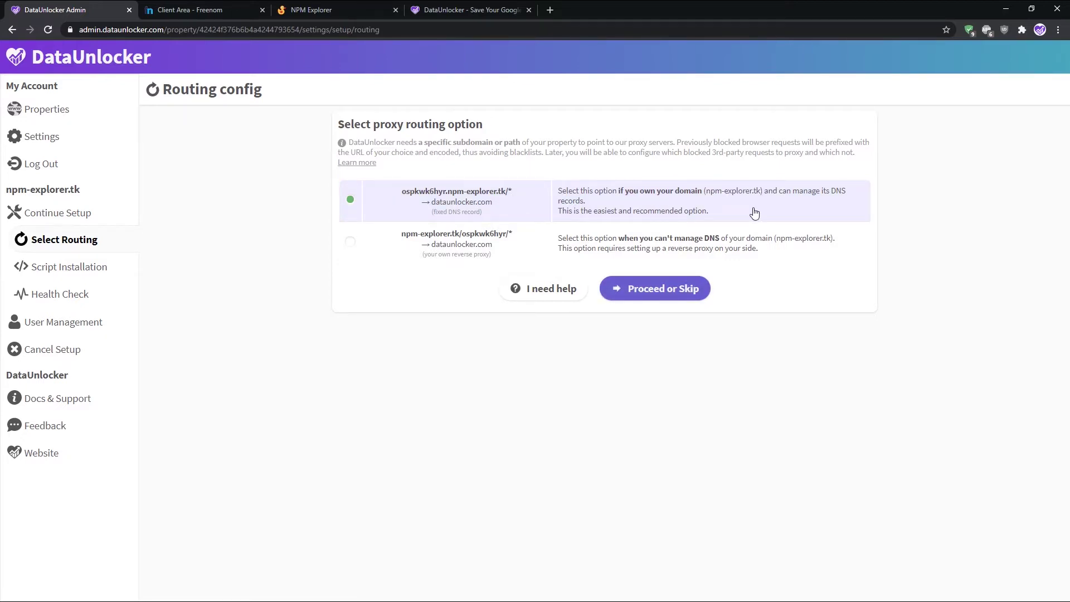
click(685, 288)
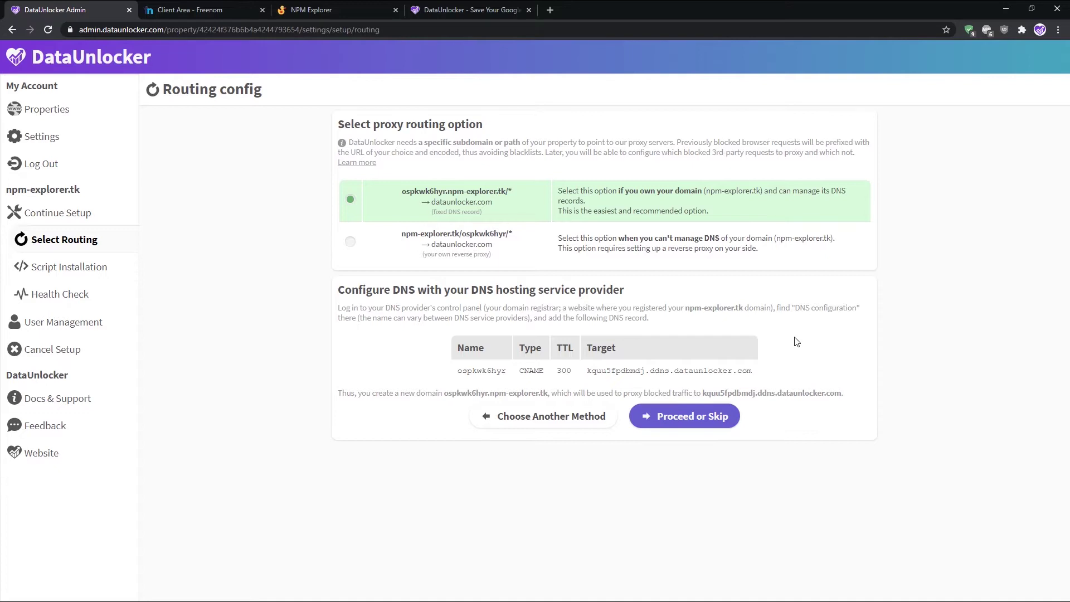
- Check the domain list in Freenom and copy the record name ospkwk6hyr from DataUnlocker's DNS instructions
click(198, 11)
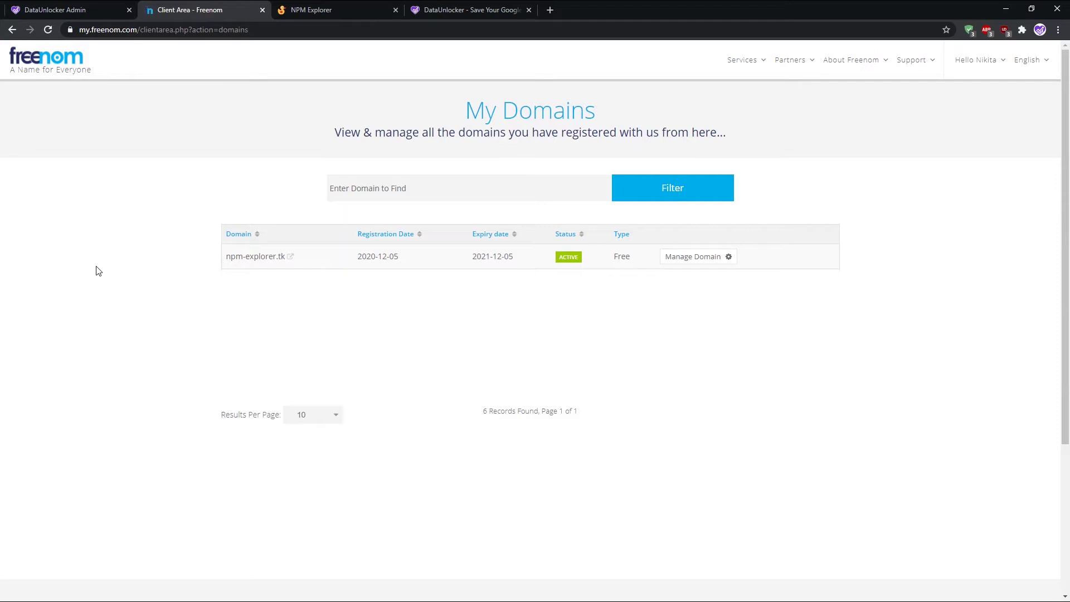
key(ctrl+shift+Page_Up)
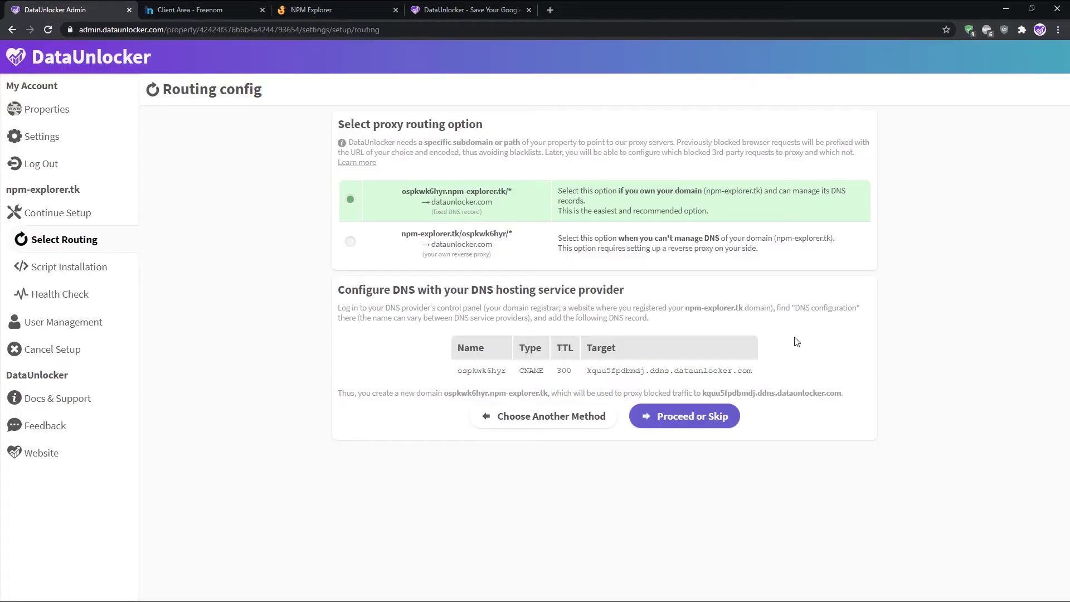
double_click(479, 372)
key(ctrl+c)
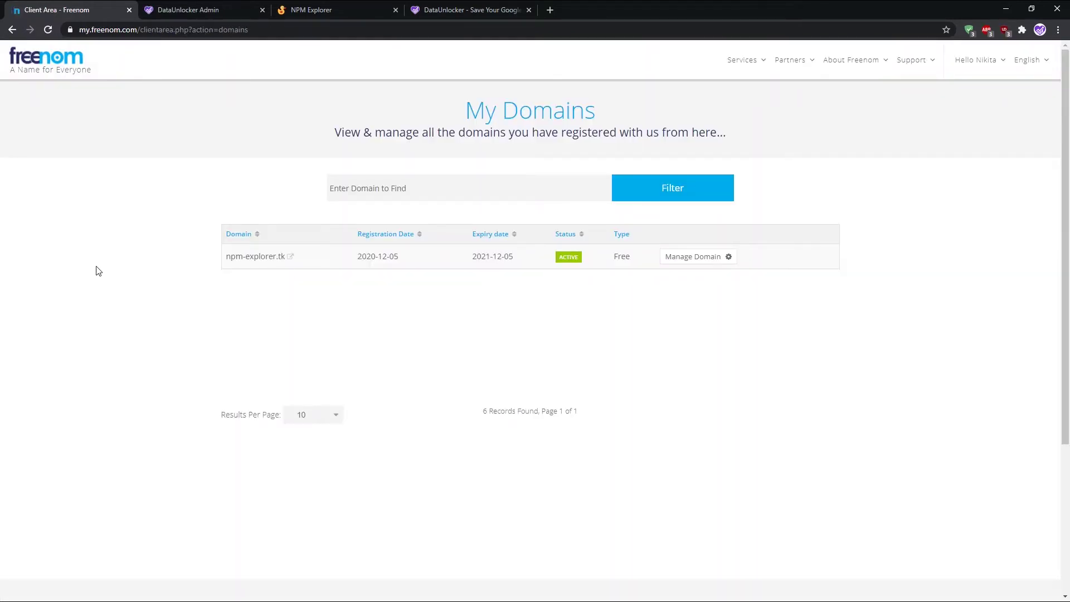
- Open the DNS management of npm-explorer.tk in Freenom and enter ospkwk6hyr as the new record's name
click(690, 258)
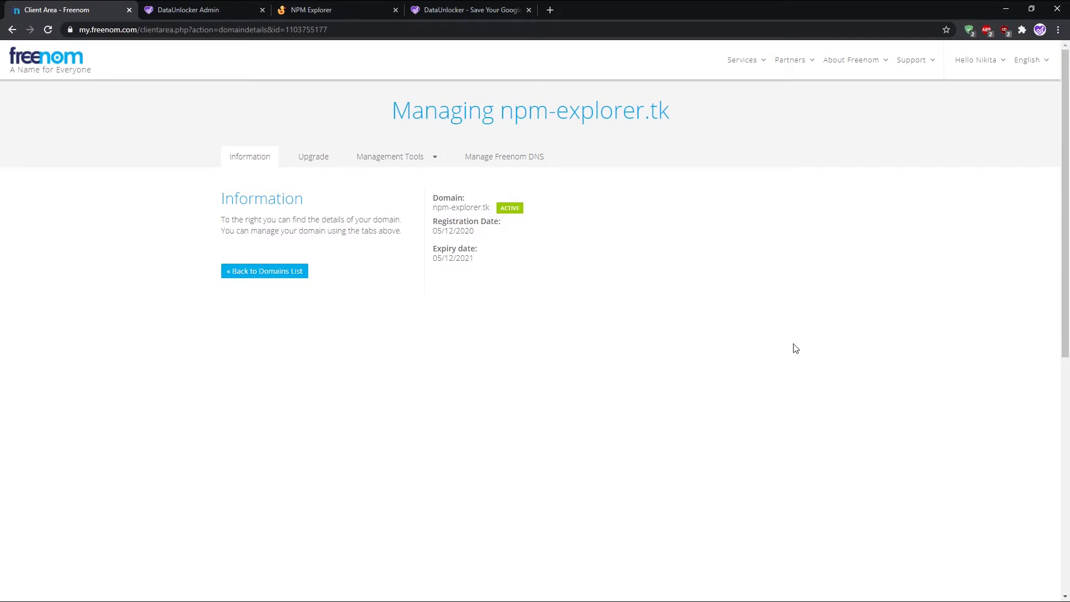
click(512, 161)
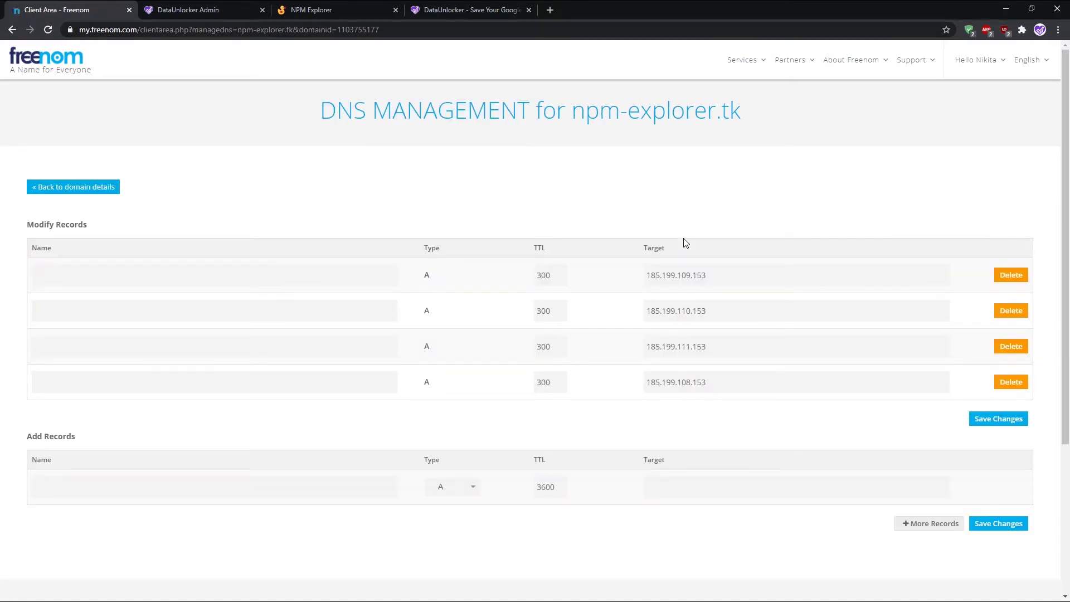
click(270, 482)
key(ctrl+v)
drag(26, 436, 76, 440)
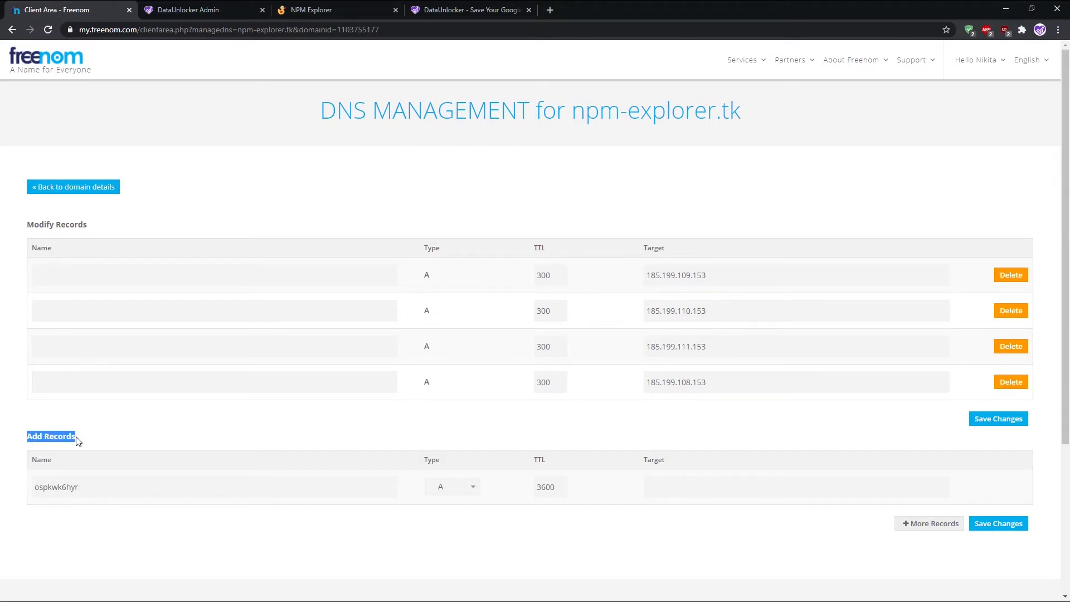
click(87, 490)
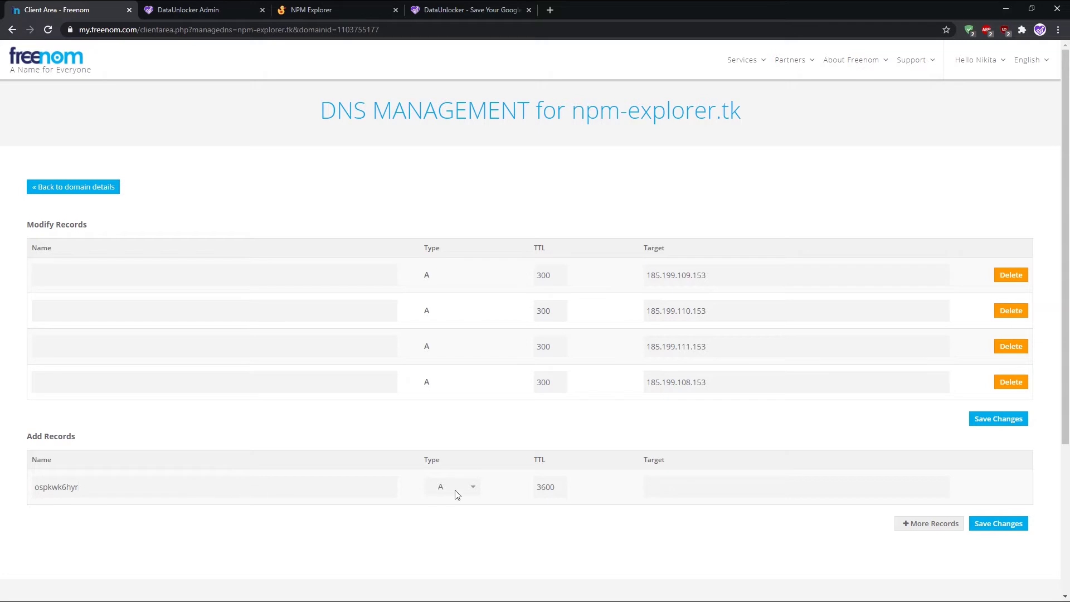
- Check the required record type in DataUnlocker and set the new Freenom record's type to CNAME
key(ctrl+Tab)
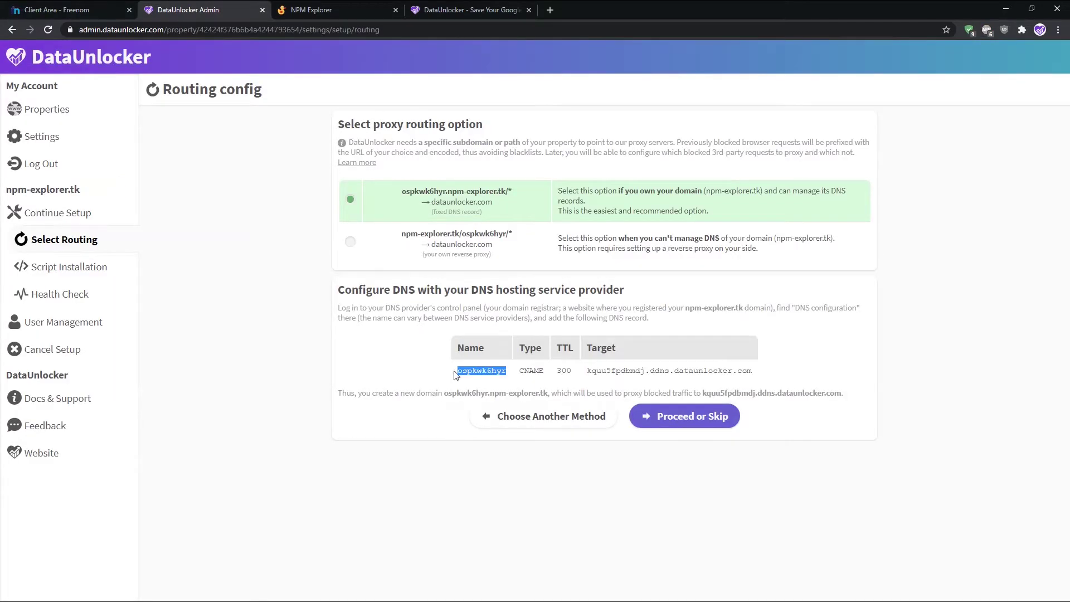
key(ctrl+shift+Page_Up)
double_click(536, 372)
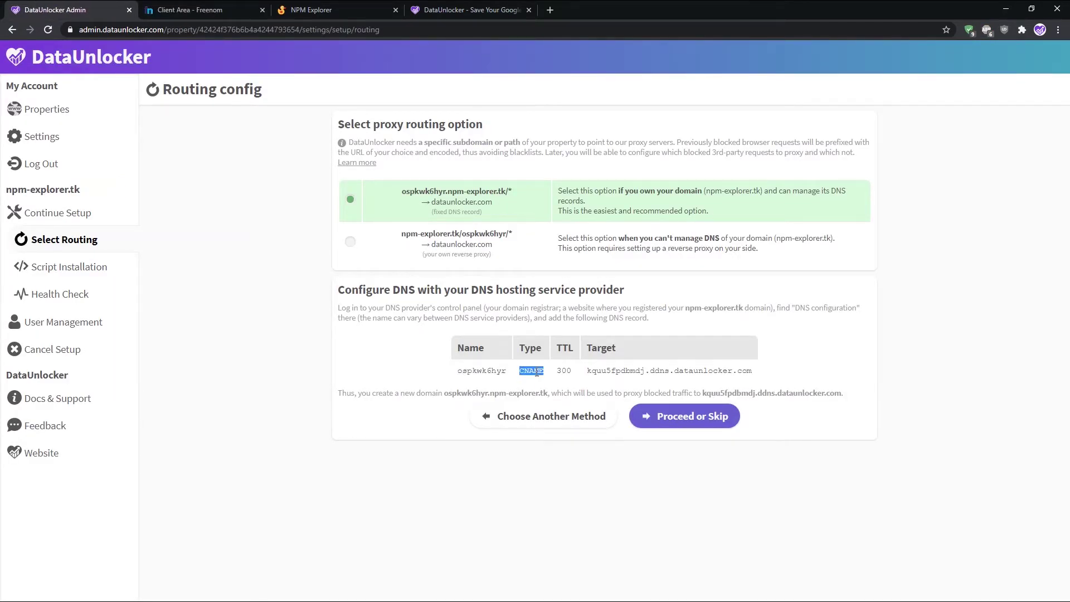
key(ctrl+Tab)
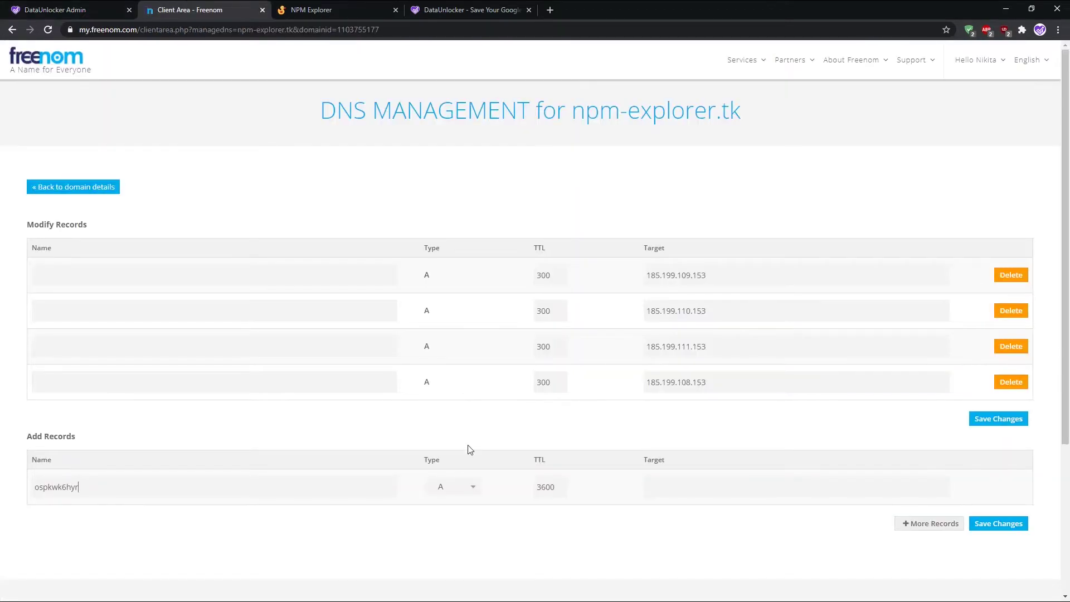
key(ctrl+shift+Page_Up)
click(452, 489)
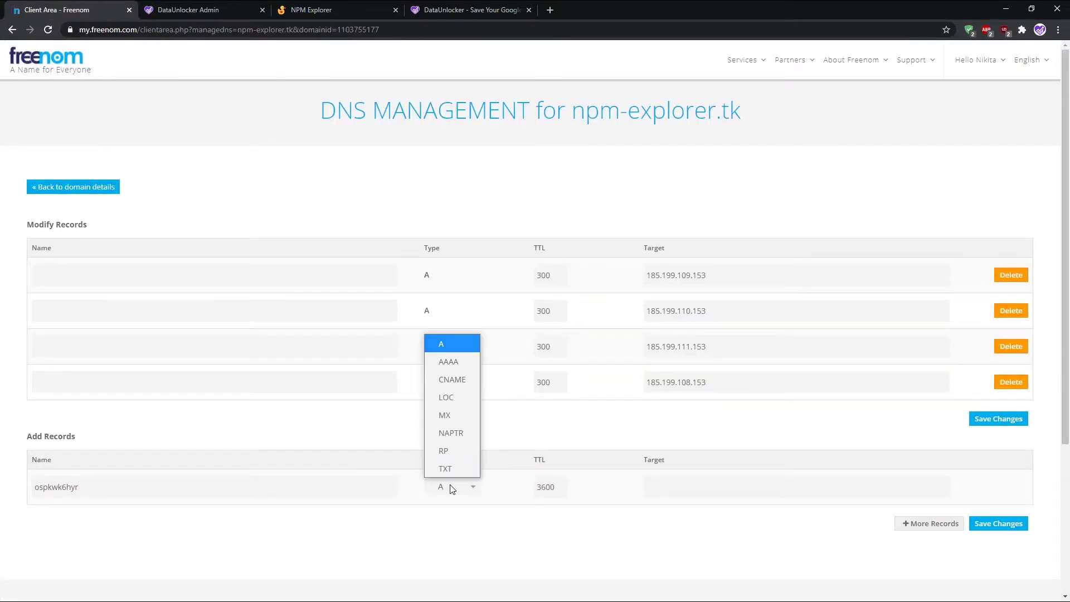
click(452, 381)
- Copy the TTL from DataUnlocker's DNS instructions and set the new Freenom record's TTL to 300
key(ctrl+Tab)
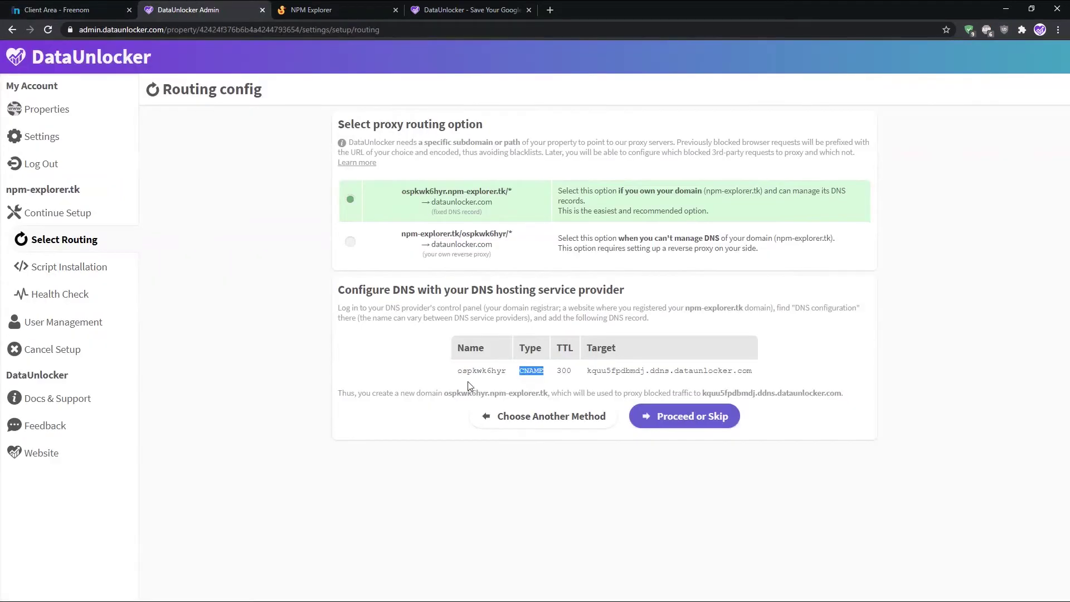
key(ctrl+shift+Page_Up)
double_click(564, 370)
key(ctrl+c)
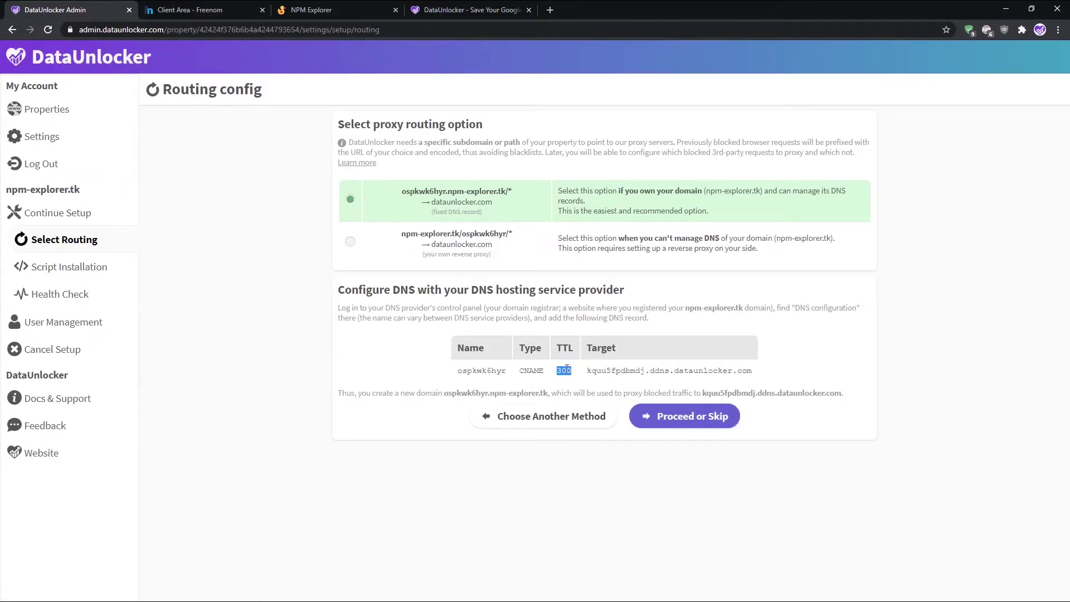
key(ctrl+Tab)
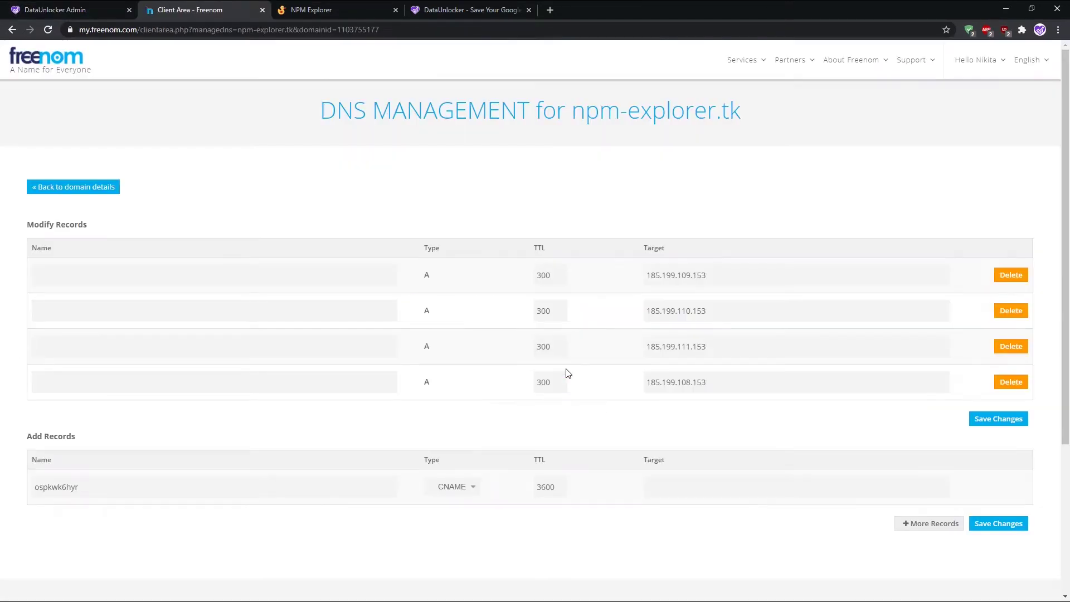
key(ctrl+shift+Page_Up)
double_click(545, 486)
key(ctrl+v)
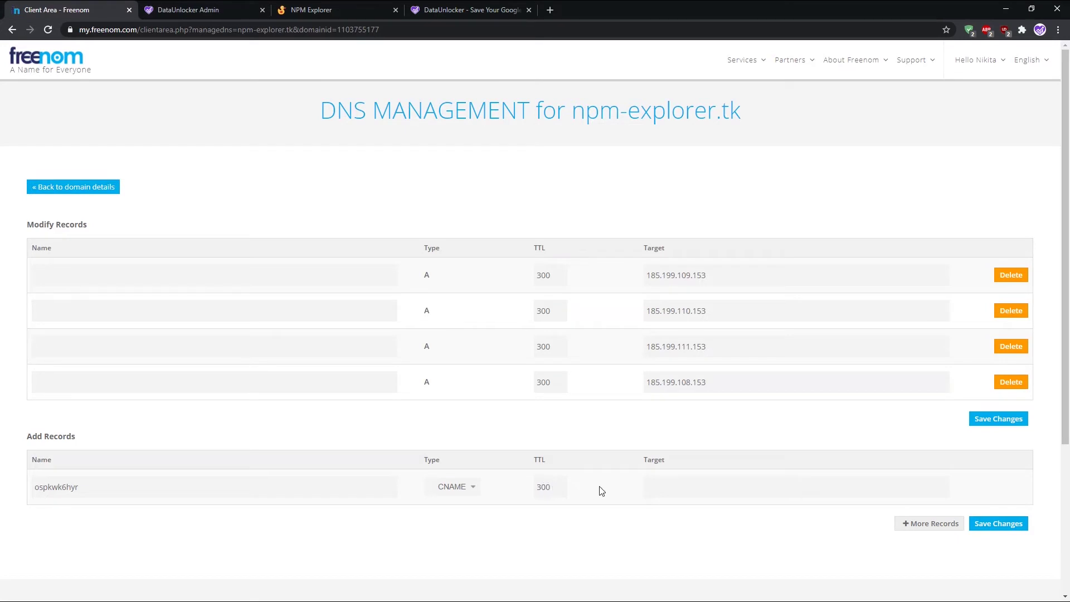
- Copy the target kquu5fpdbmdj.ddns.dataunlocker.com from DataUnlocker into the new Freenom CNAME record and save the record
click(657, 483)
key(ctrl+Tab)
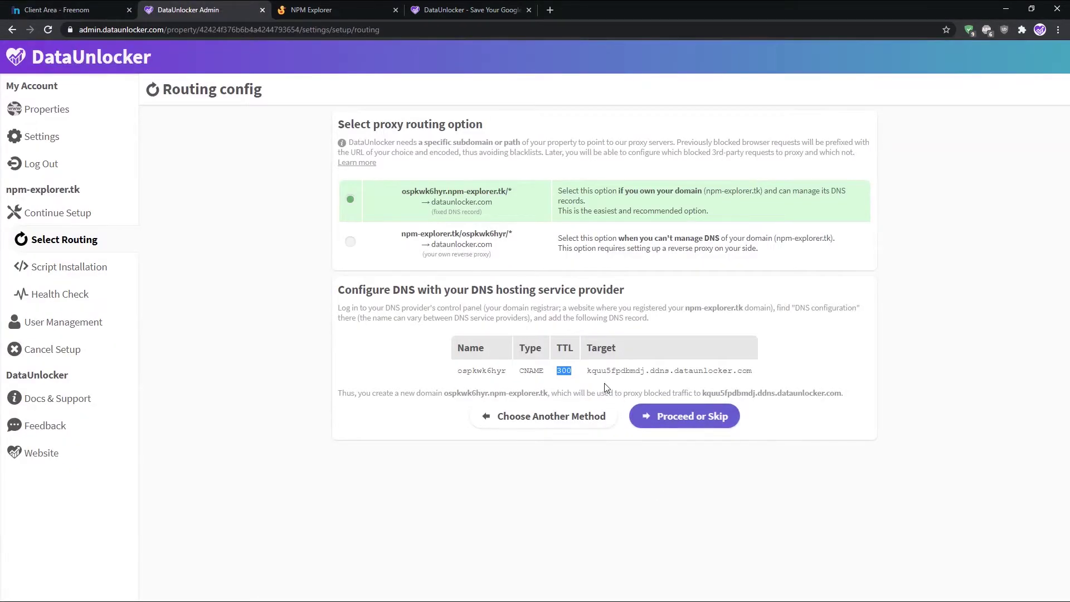
key(ctrl+shift+Page_Up)
drag(587, 371, 753, 371)
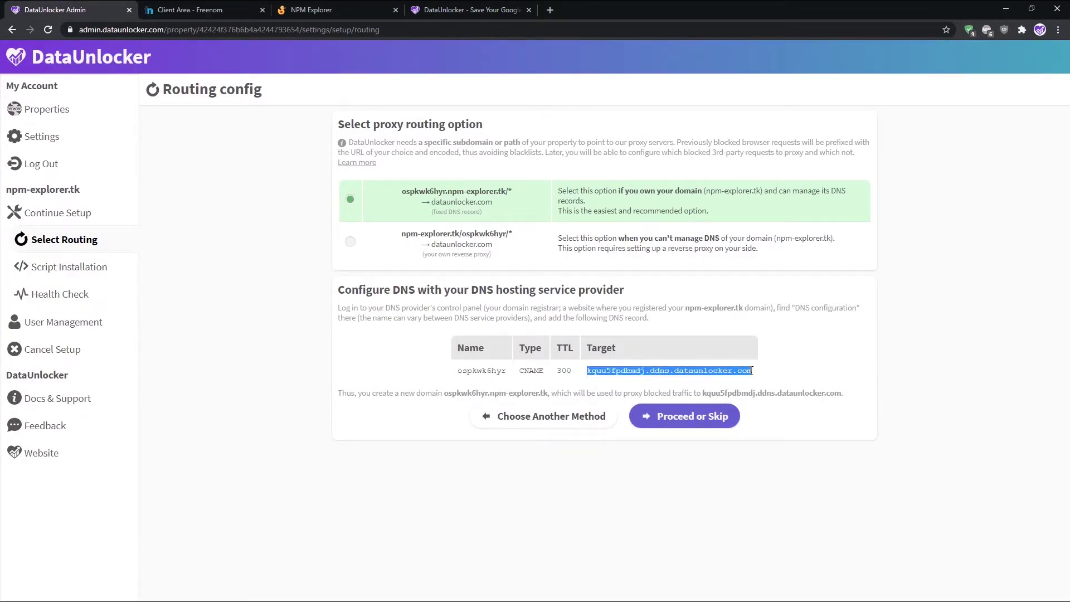
key(ctrl+c)
key(ctrl+Tab)
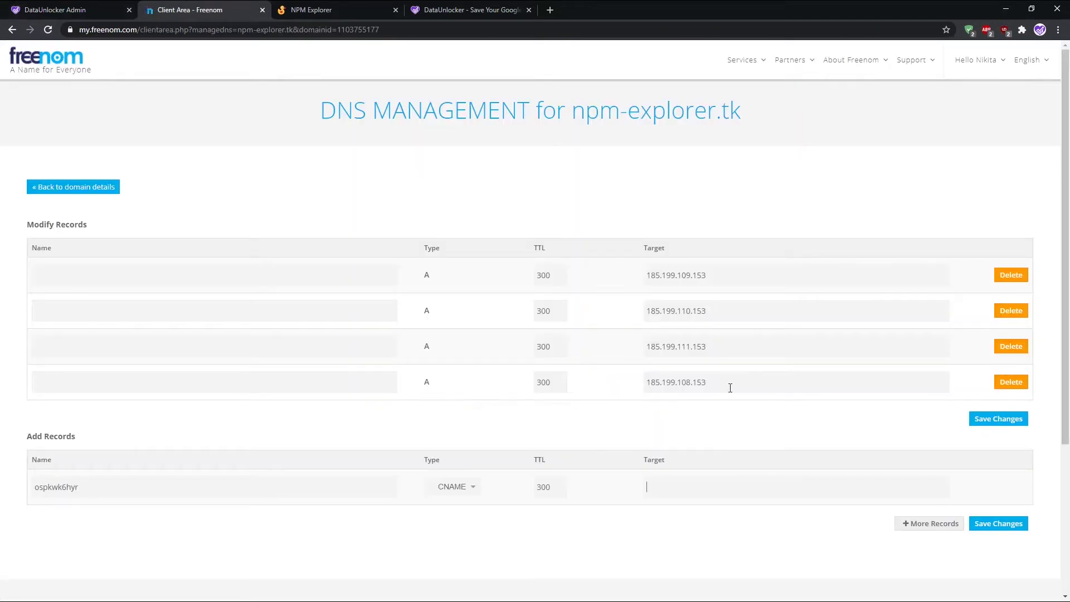
key(ctrl+shift+Page_Up)
key(ctrl+v)
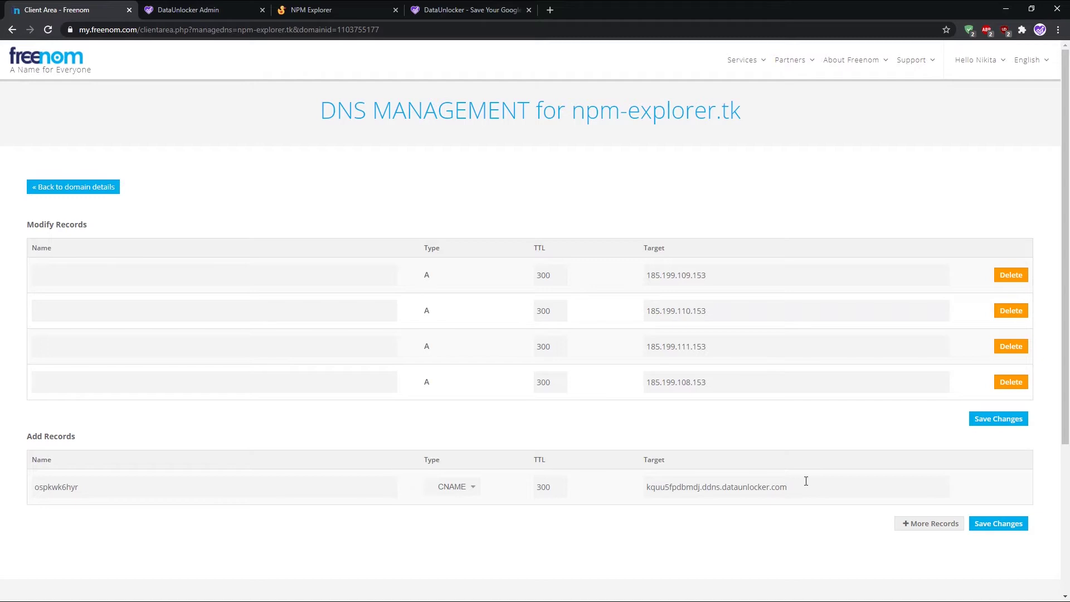
click(997, 524)
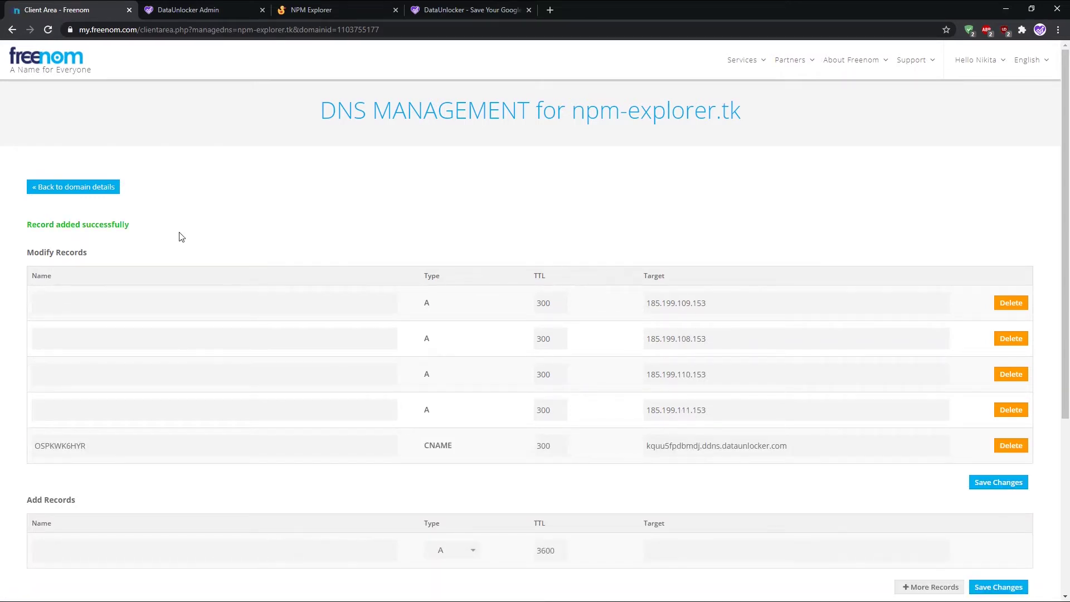
drag(143, 226, 28, 227)
click(28, 227)
- Return to DataUnlocker's routing configuration and proceed to the script installation for npm-explorer.tk
key(ctrl+Page_Down)
key(ctrl+shift+Page_Up)
click(776, 389)
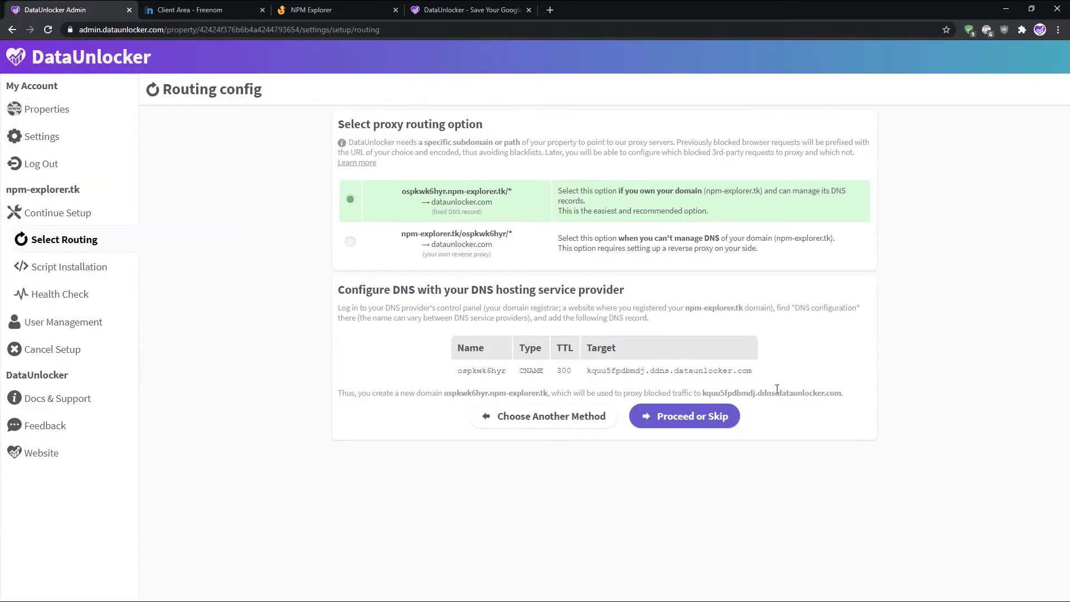
click(681, 424)
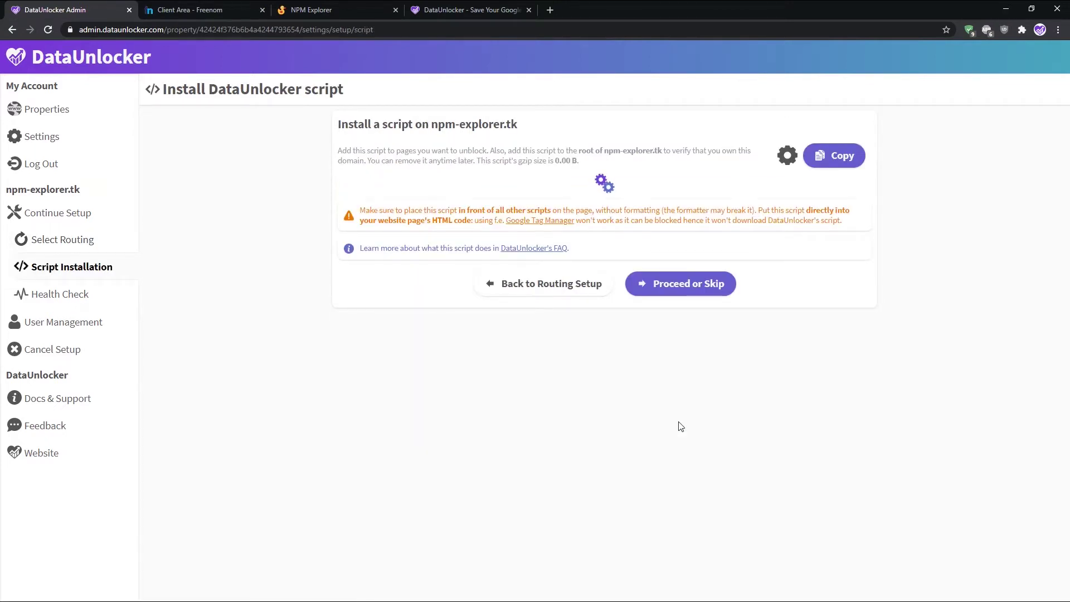
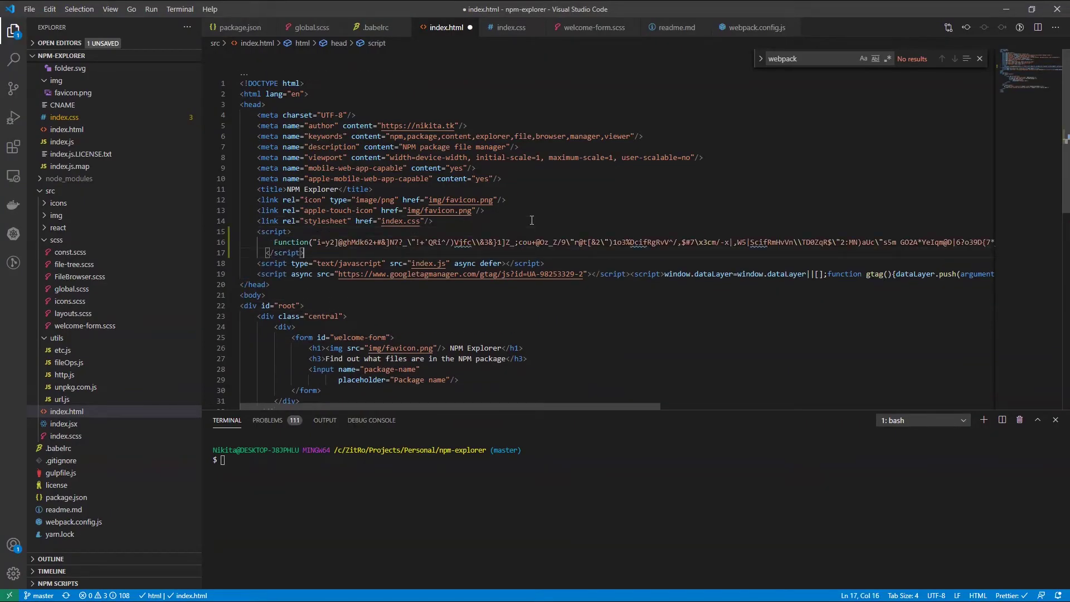
- In Visual Studio Code, remove the indentation of the pasted DataUnlocker script in src/index.html and select the Google Tag Manager script's opening part
key(shift+Up)
key(shift+Tab)
key(Down)
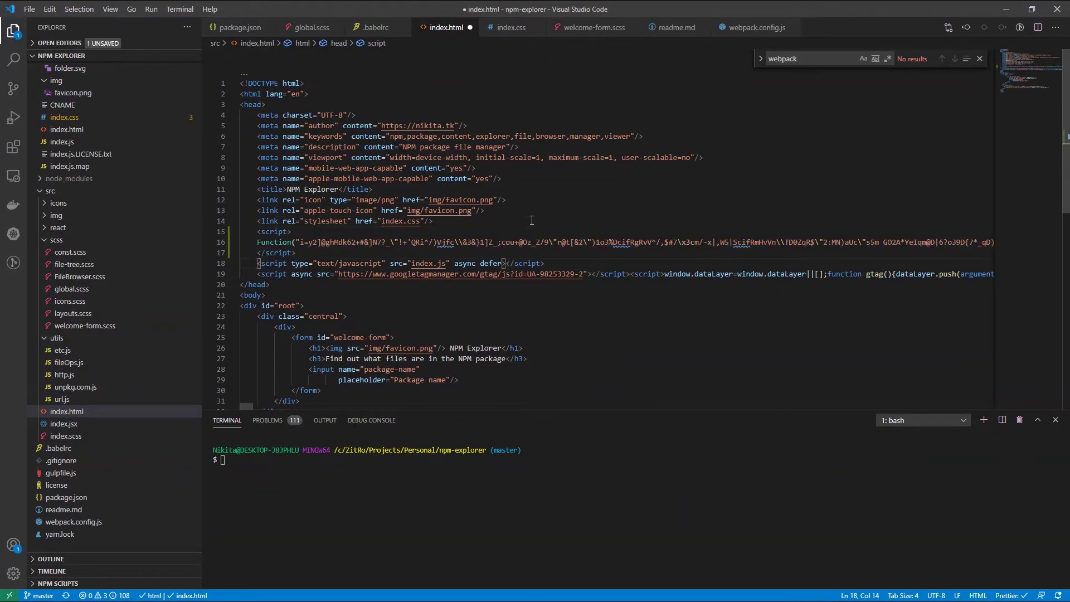
key(Up)
drag(257, 274, 604, 271)
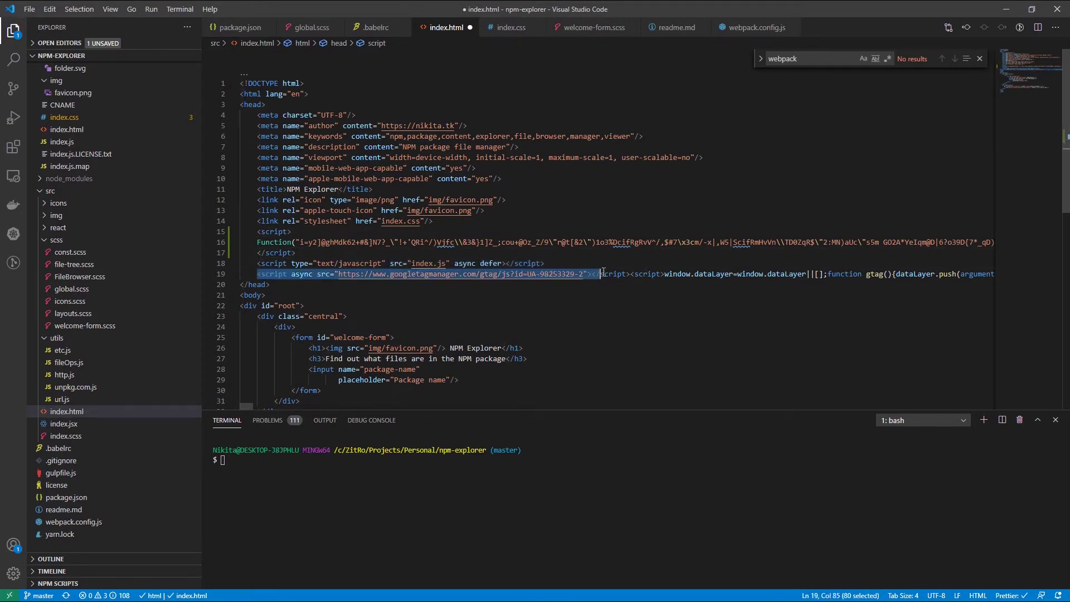
- Build the project with yarn build and commit all changes with the message "Add DataUnlocker's script"
text(yarn build)
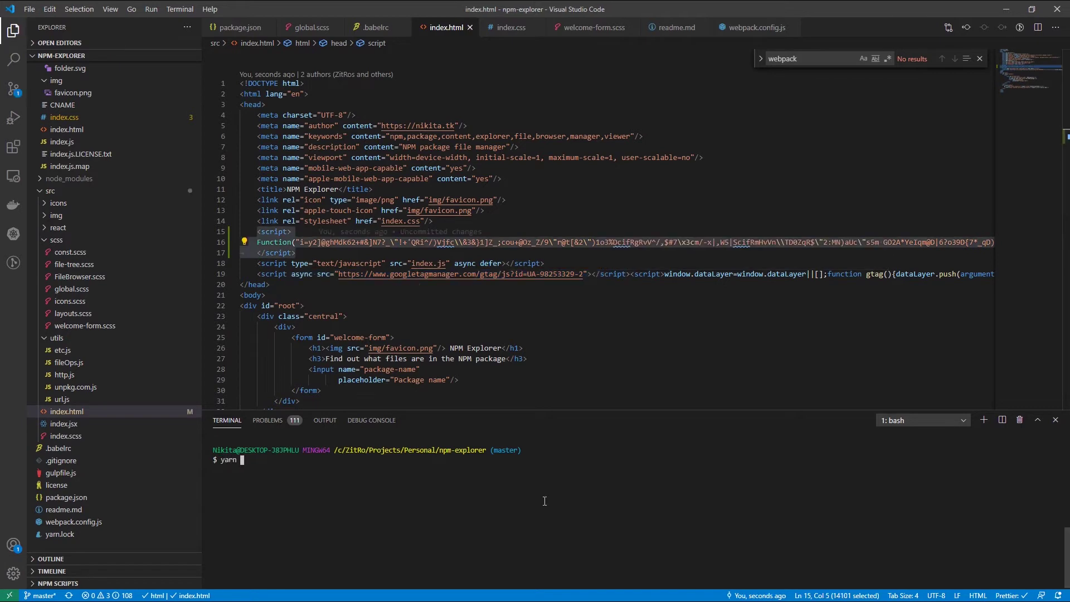
key(Return)
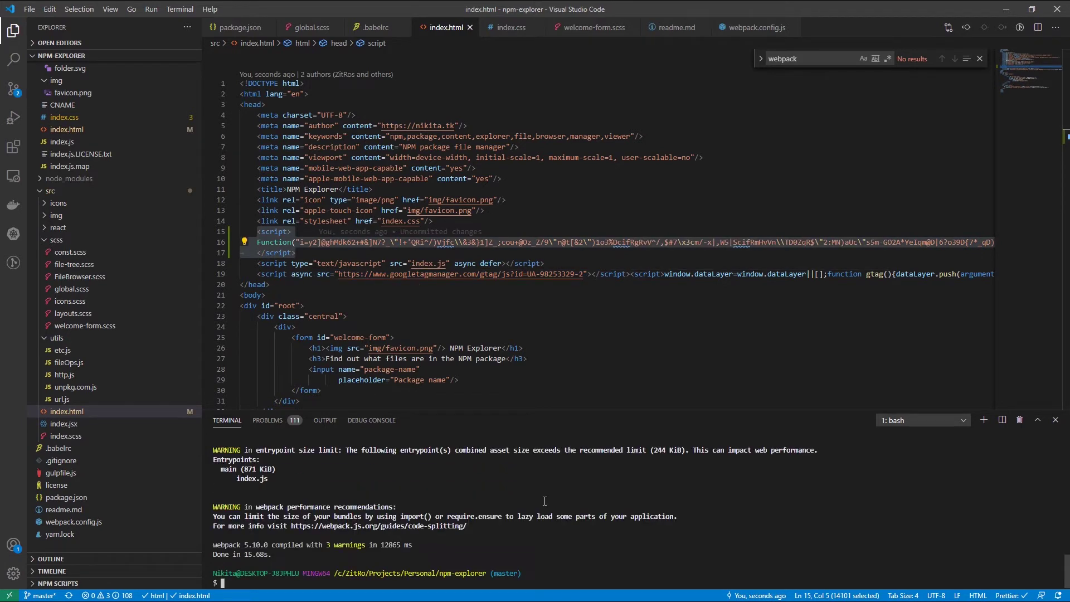
text(git commit -a -m "Add DataUN)
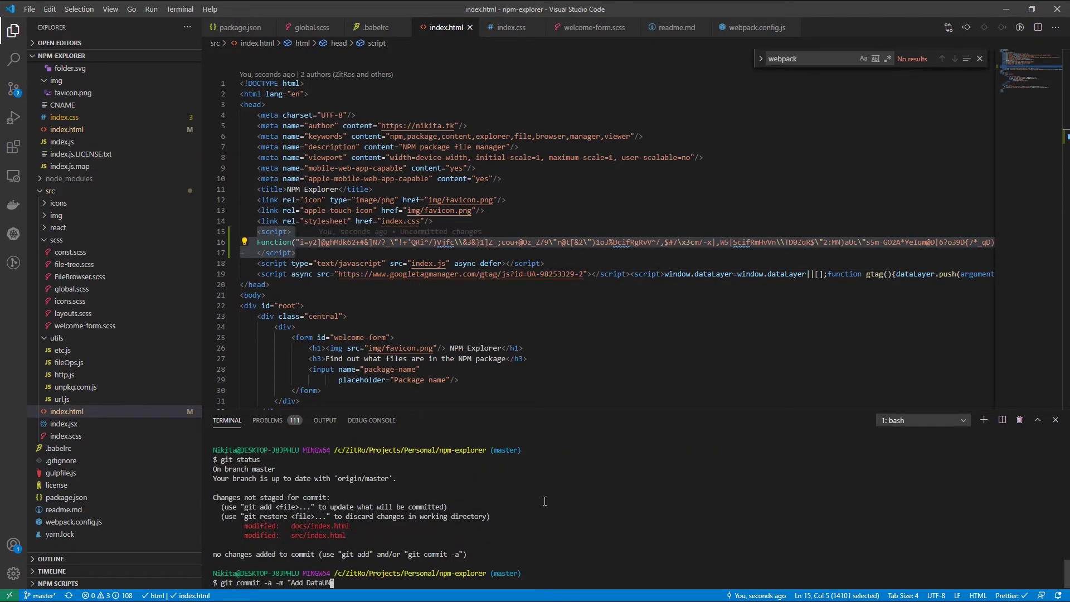
key(BackSpace)
text(nlocker's script")
key(Return)
- Push the commit with git push, and proceed from script installation to the health check in DataUnlocker
text(git push)
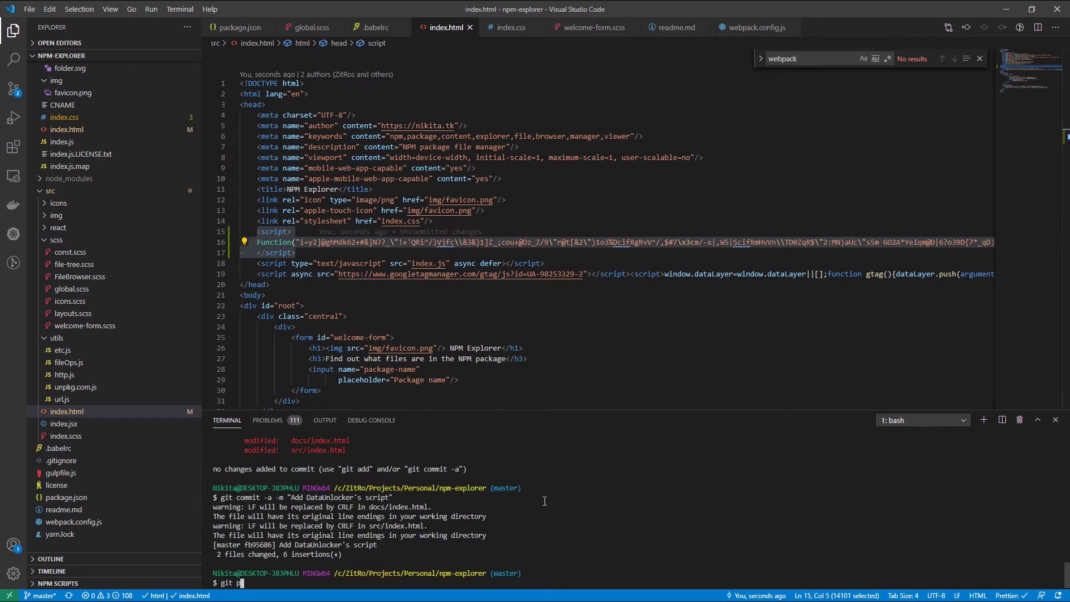
key(Return)
key(alt+Tab)
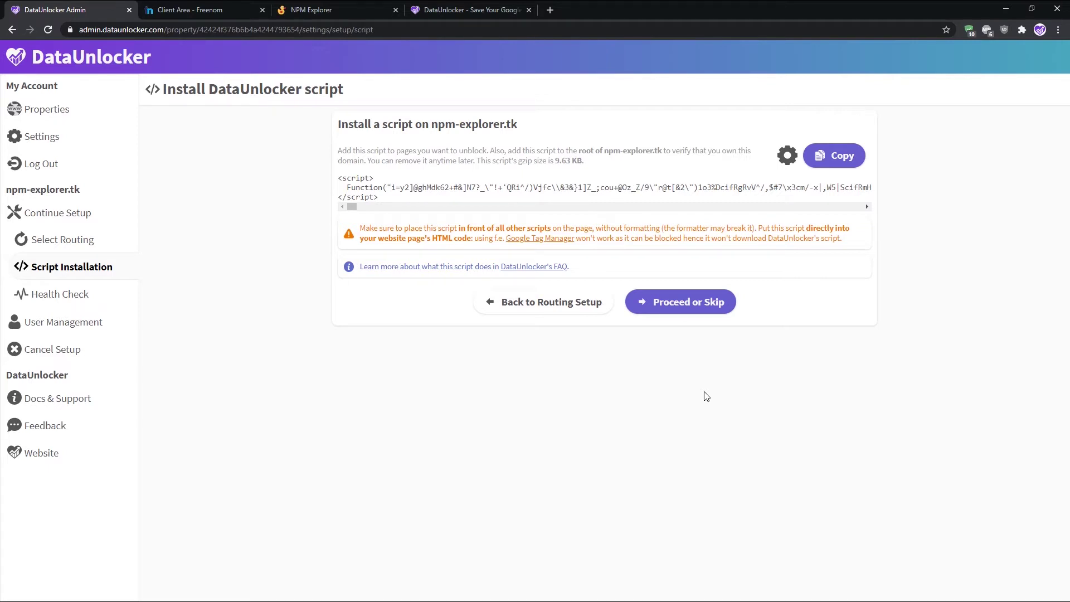
click(684, 307)
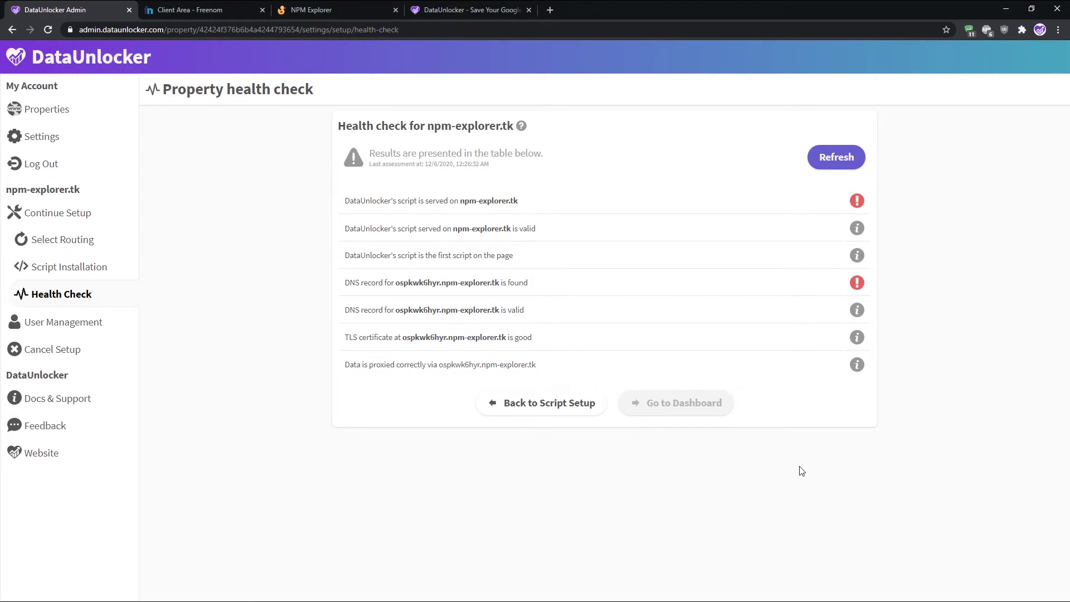
- Examine the details of the failed DNS record, script and TLS certificate checks, rerunning the property health check after reading them
click(645, 288)
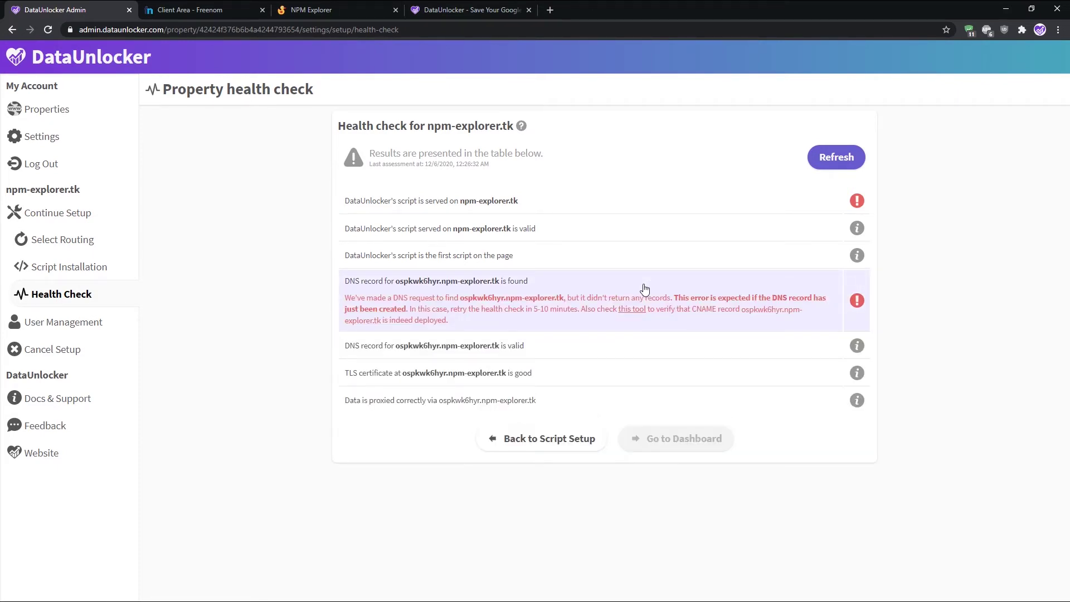
click(615, 210)
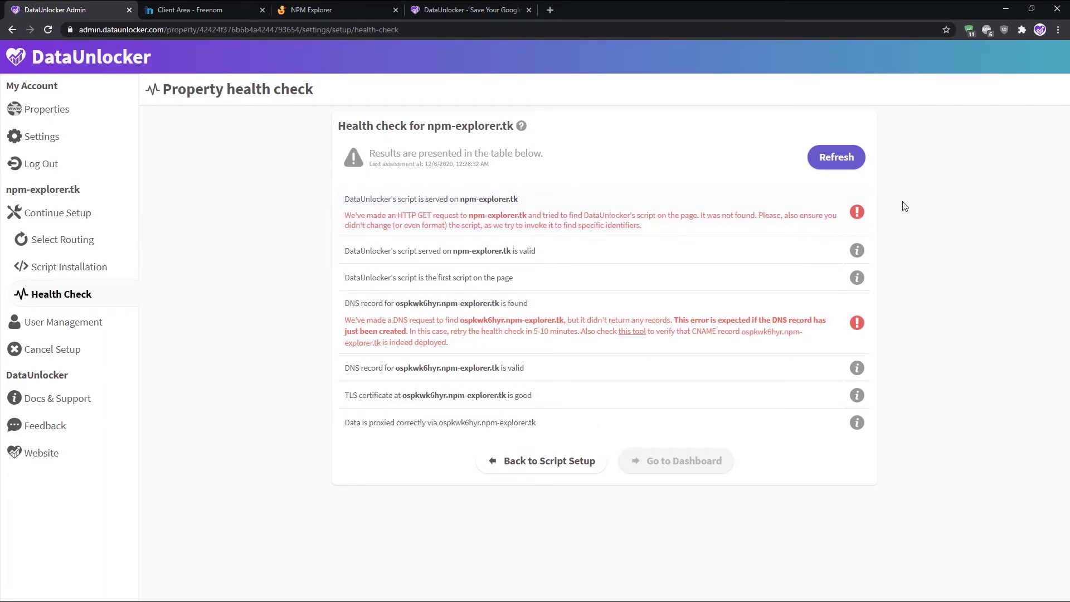
click(835, 157)
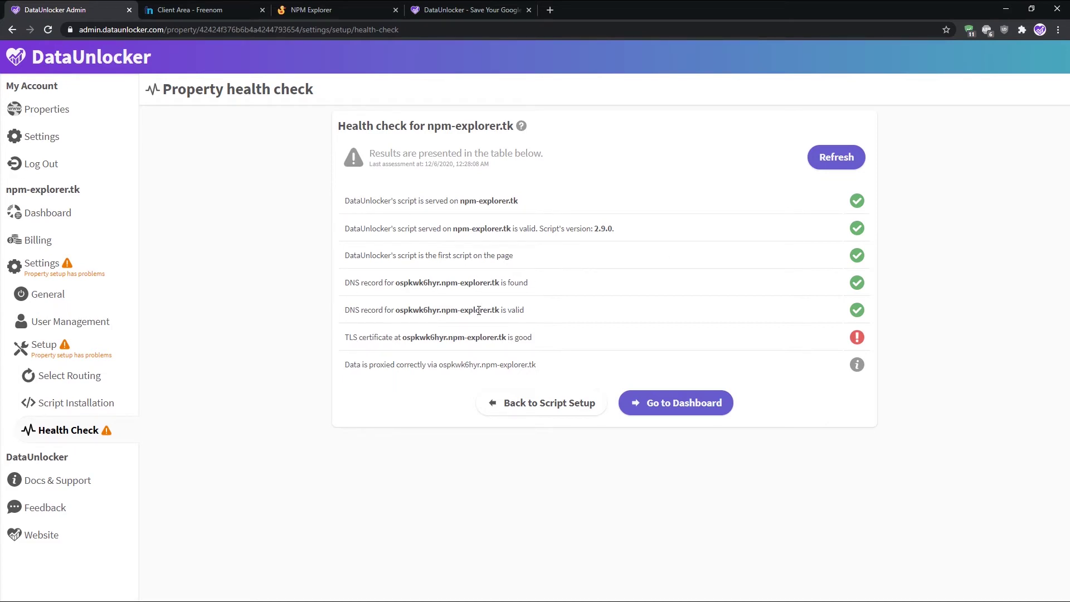
click(566, 341)
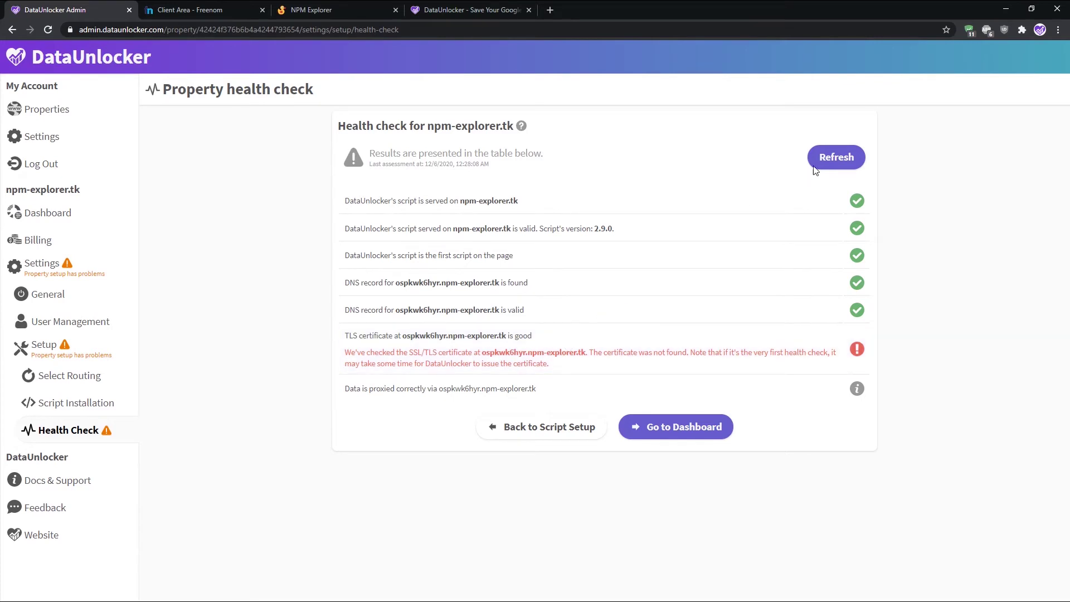
click(836, 158)
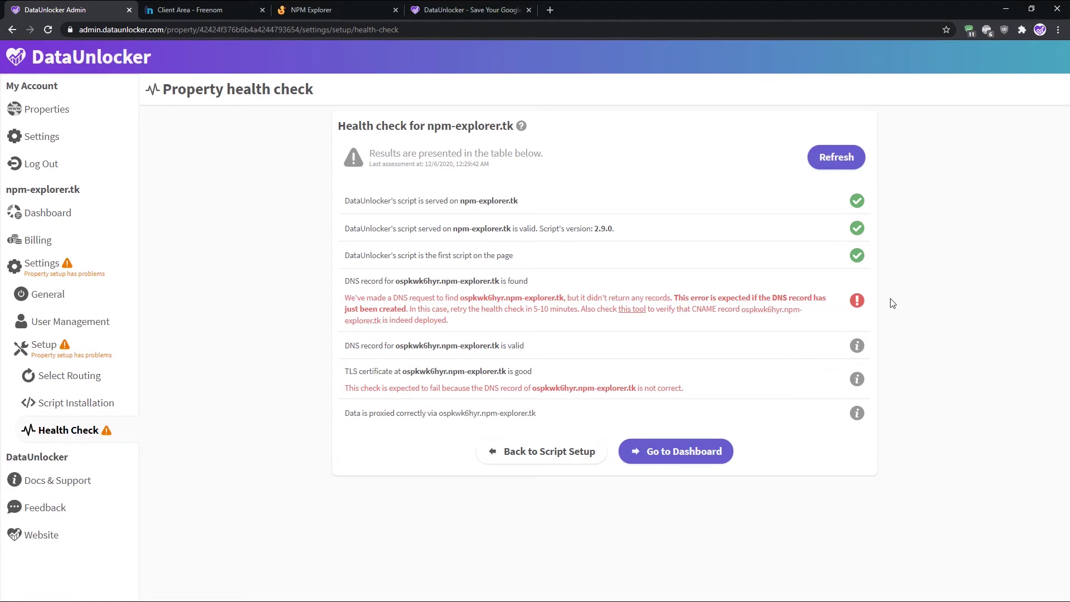
- Check the CNAME record of ospkwk6hyr.npm-explorer.tk in the linked lookup tool and rerun the health check
click(629, 309)
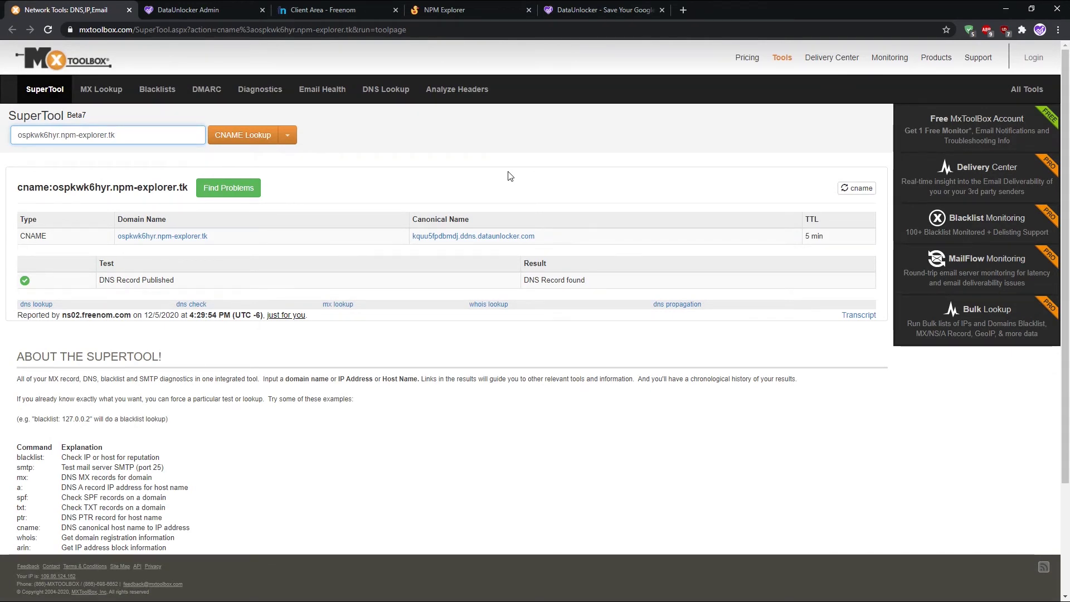
key(ctrl+w)
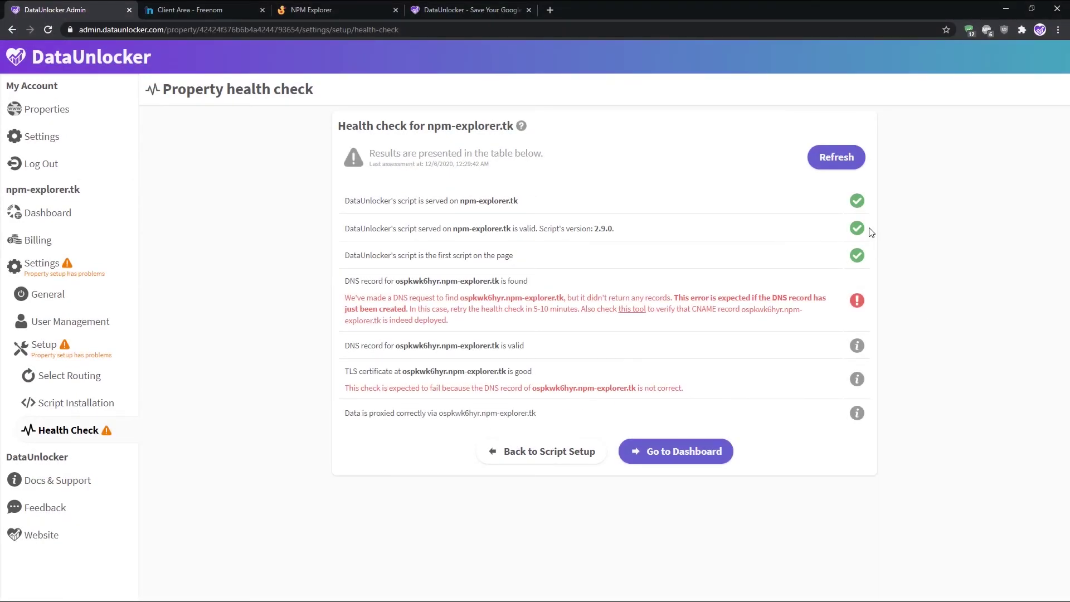
click(832, 157)
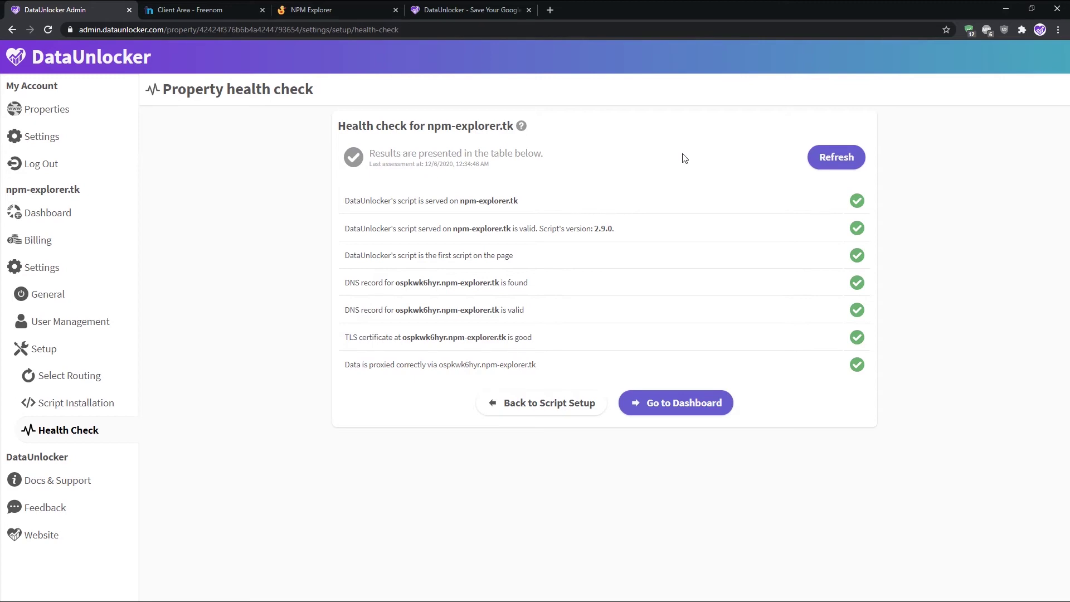
- Enable the DataUnlocker proxy in the npm-explorer.tk property settings, save, and return to the property's dashboard
click(677, 407)
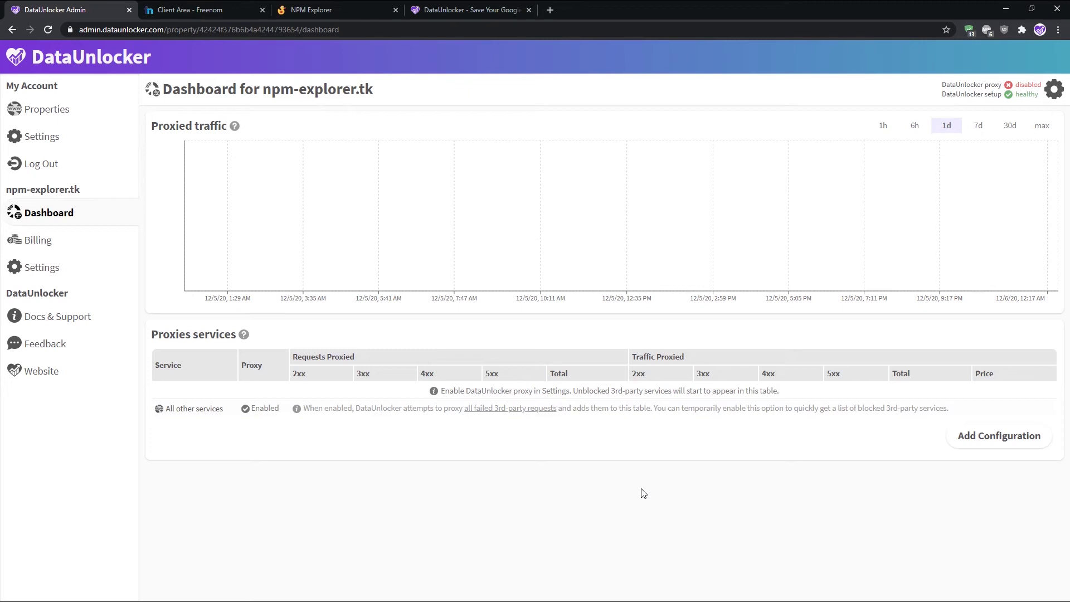
click(1054, 90)
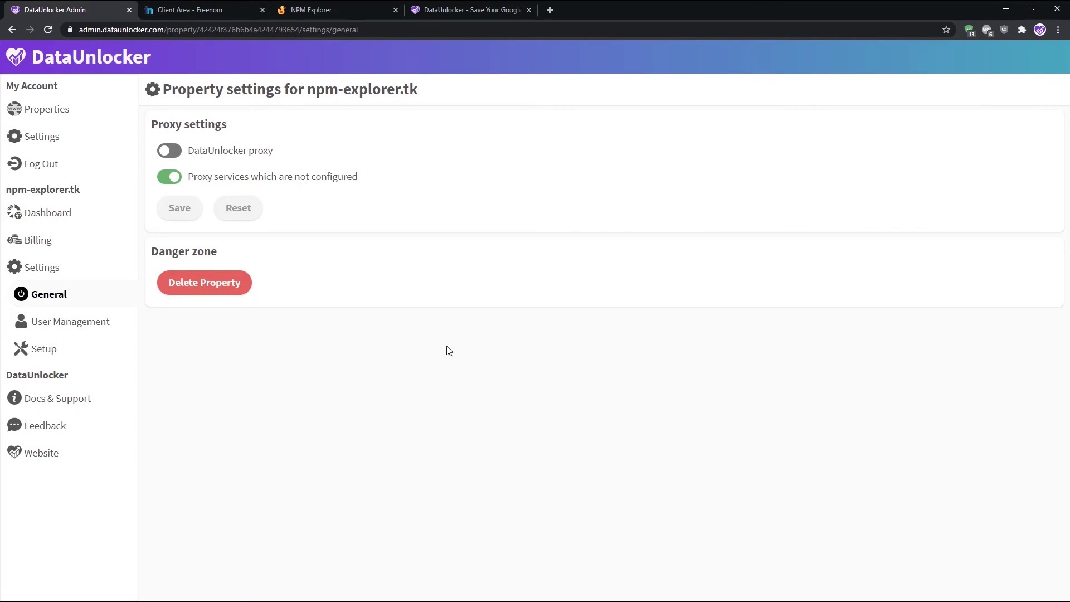
click(171, 154)
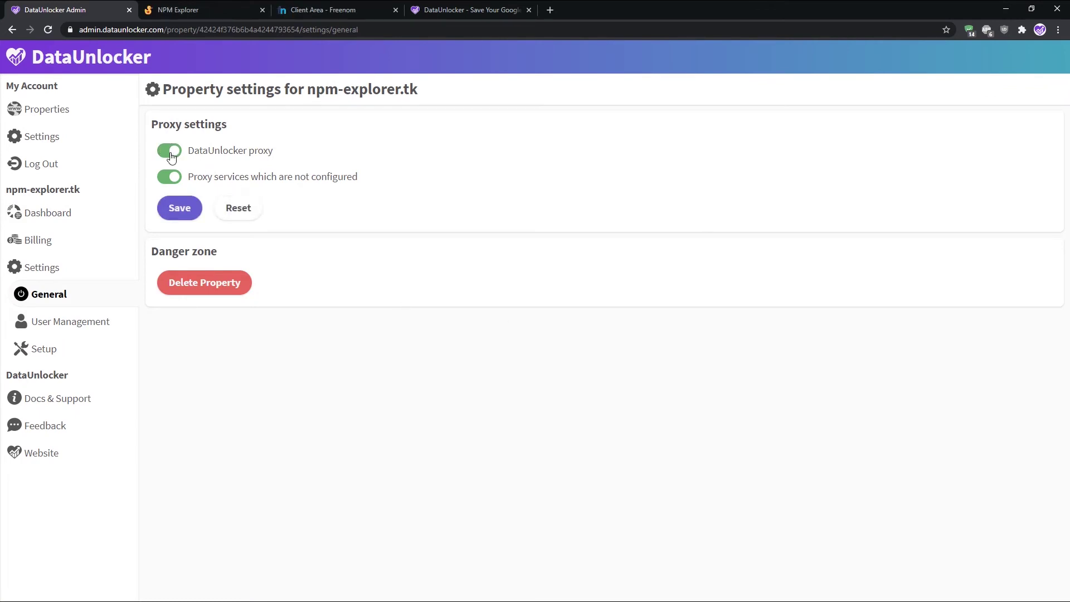
click(179, 209)
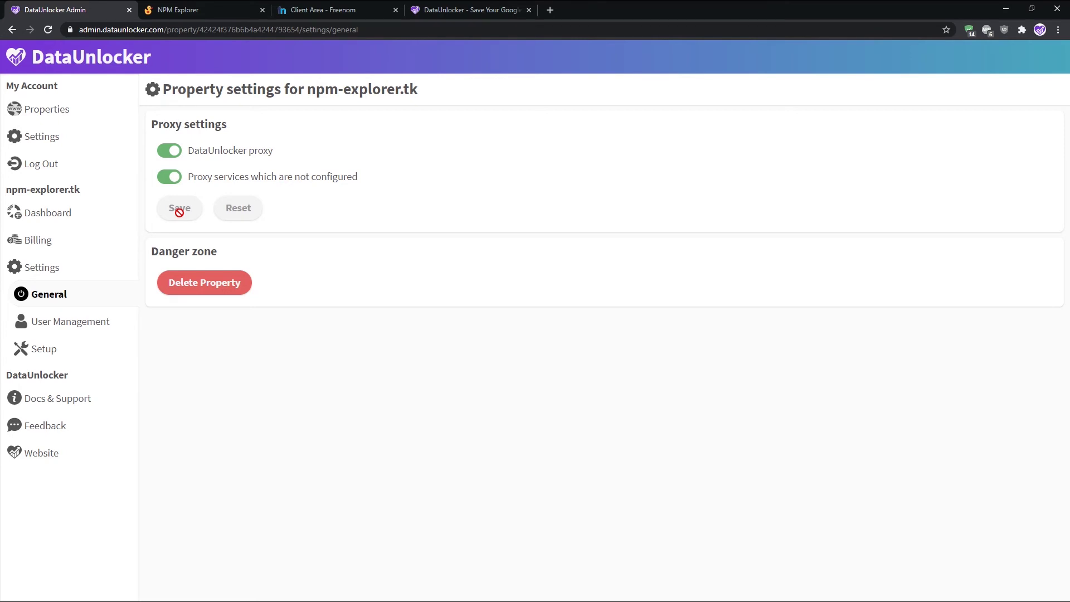
click(58, 217)
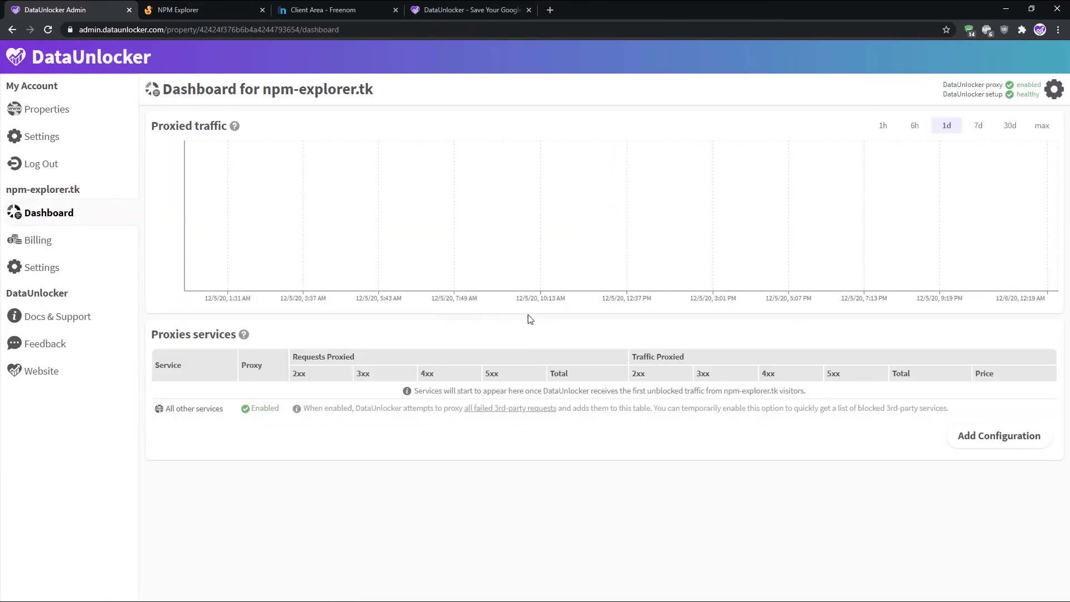
- Switch to the npm-explorer.tk site and reload it several times to generate traffic through the proxy
key(ctrl+Tab)
key(ctrl+shift+Page_Up)
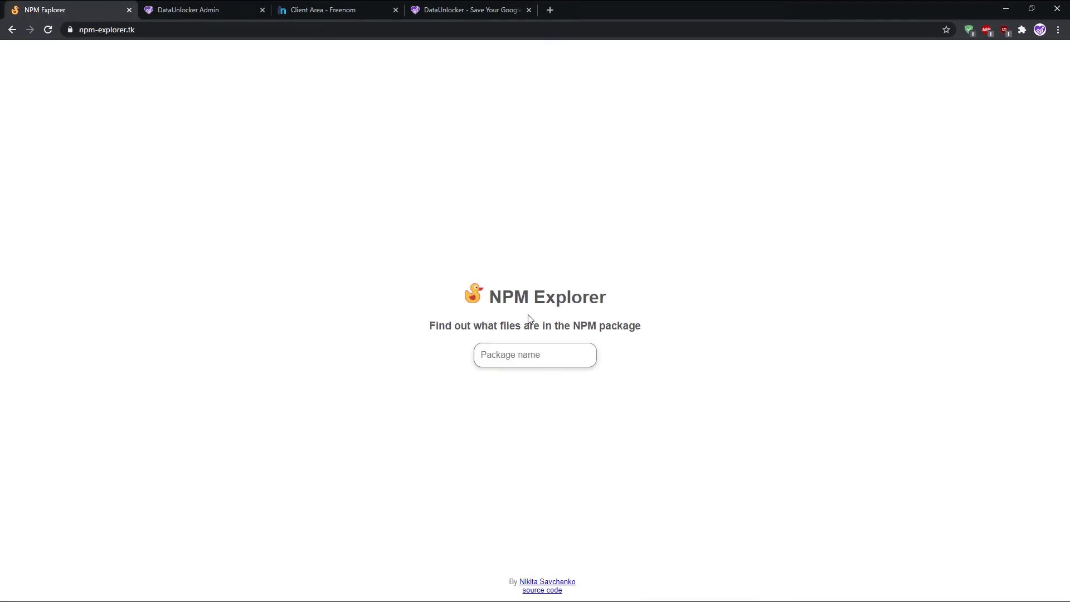
click(48, 30)
click(45, 29)
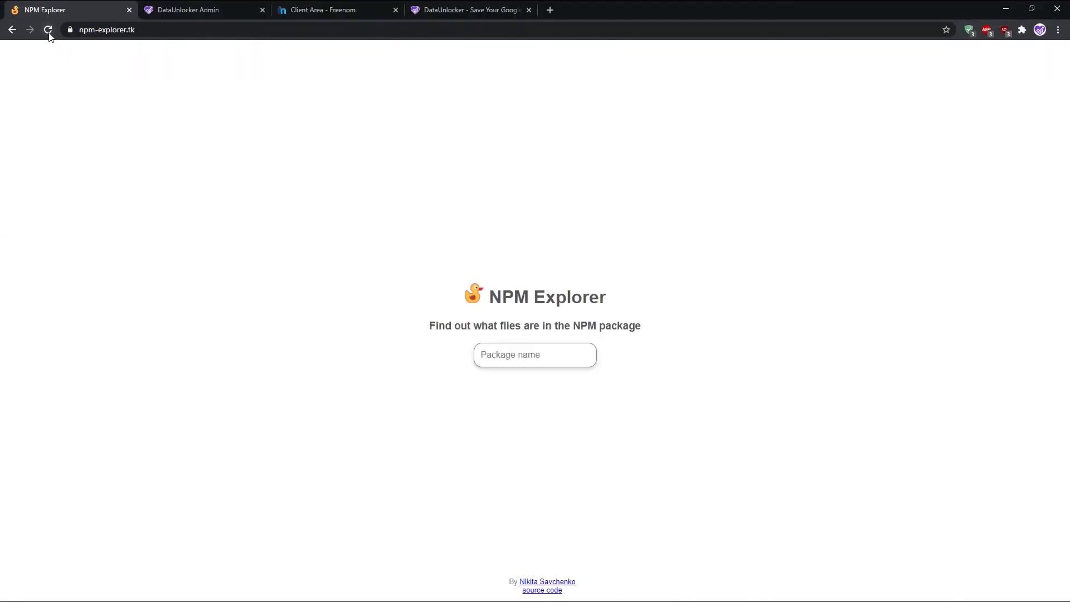
click(48, 30)
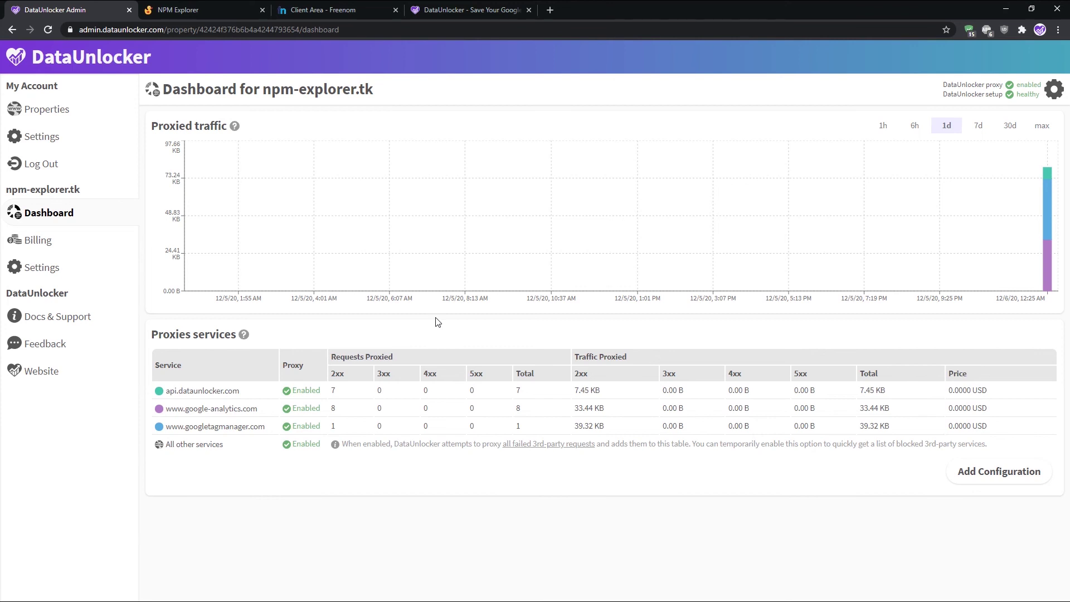
mouse_move(1046, 213)
click(343, 413)
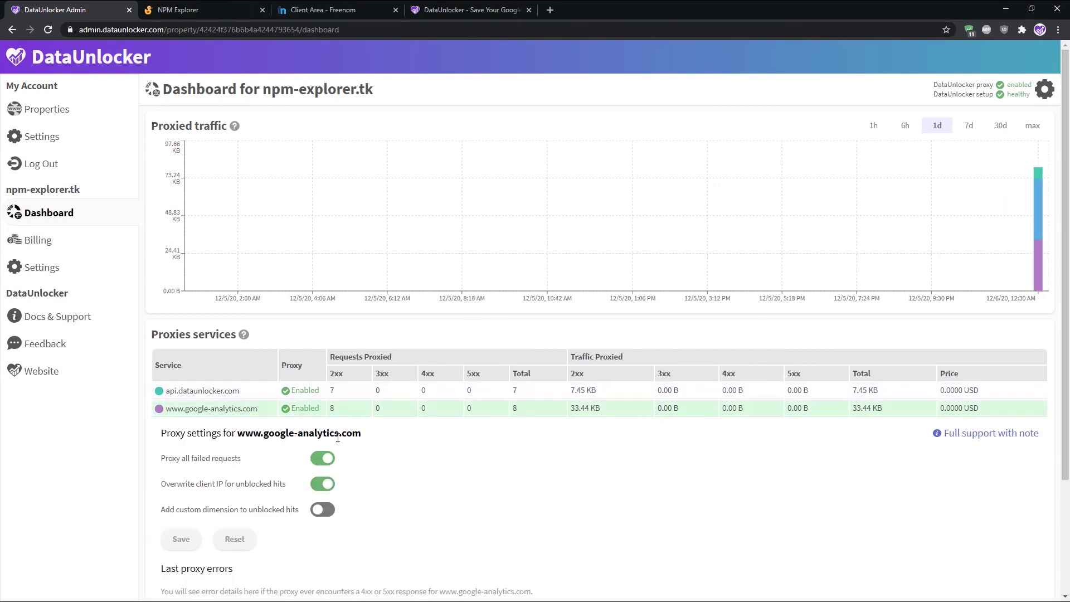
click(324, 458)
click(323, 458)
scroll(368, 512, down, 1)
scroll(359, 510, down, 2)
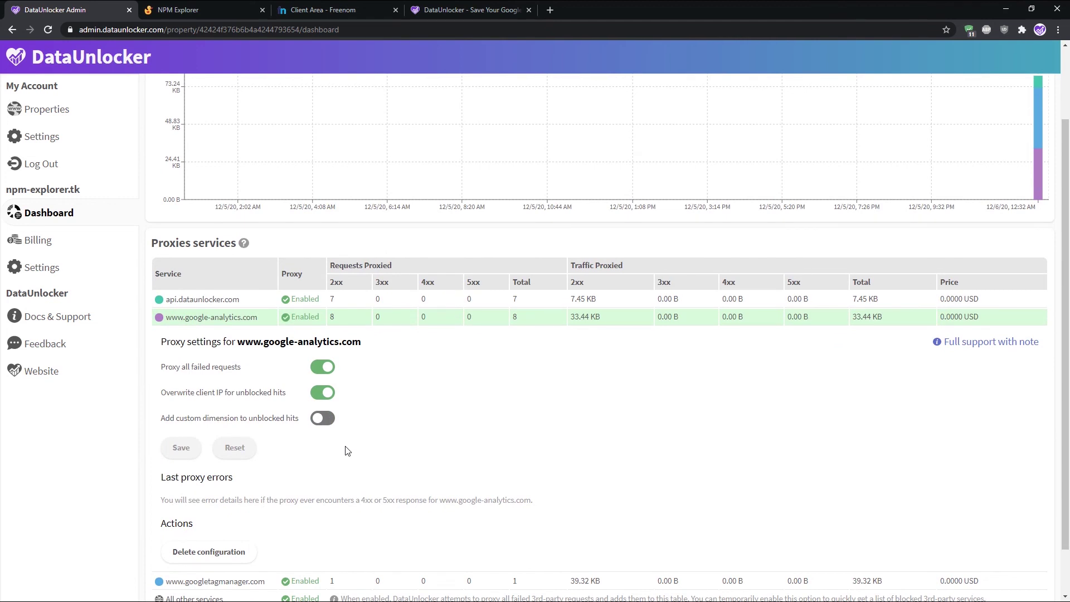
scroll(346, 450, down, 1)
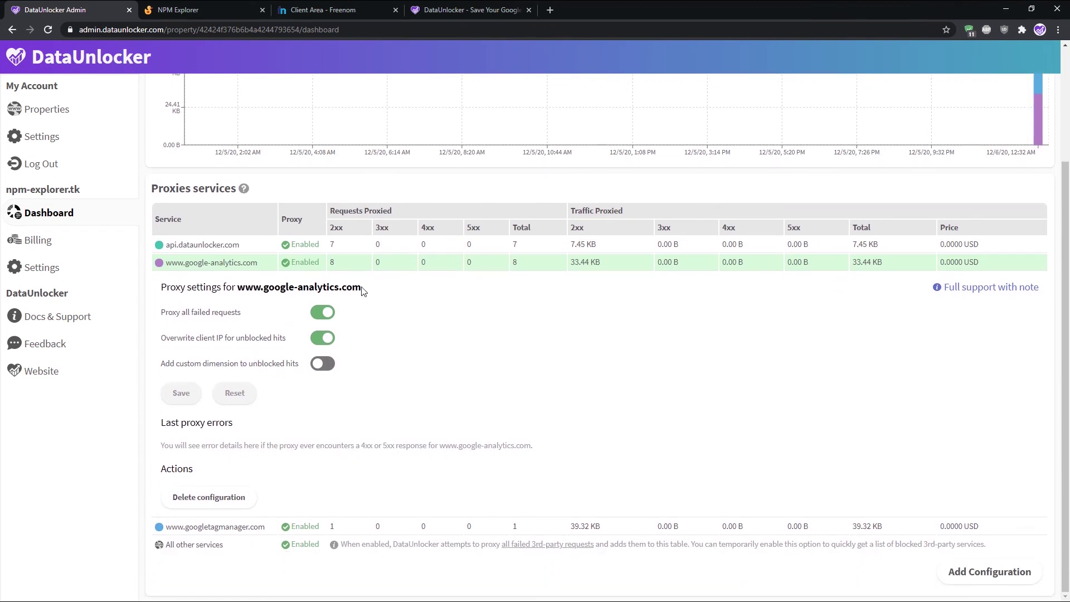
drag(365, 288, 236, 288)
click(239, 291)
click(322, 365)
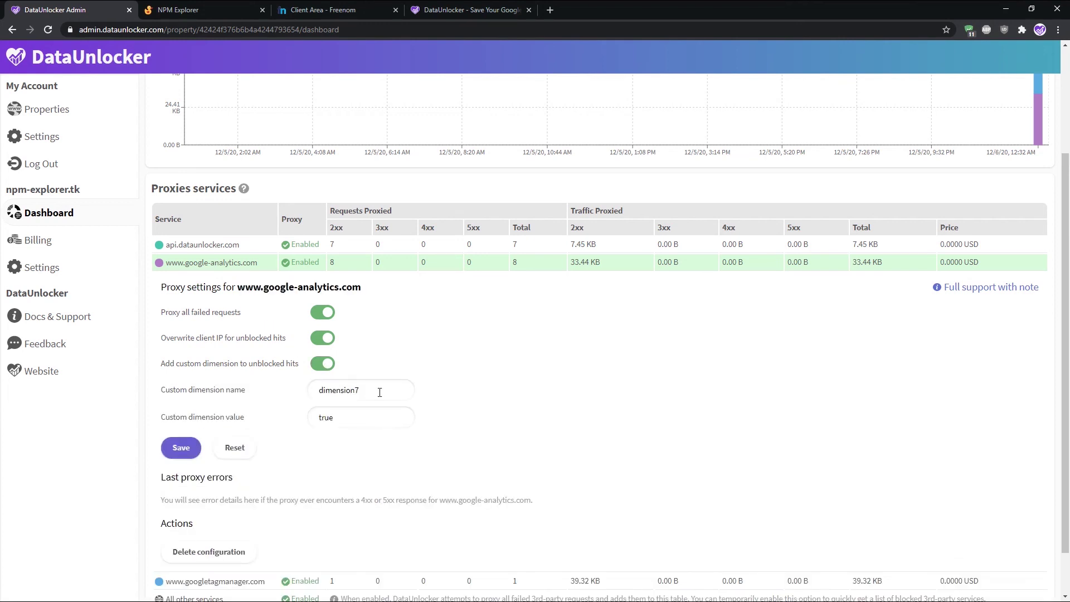
drag(379, 392, 295, 396)
click(363, 391)
drag(354, 417, 290, 421)
drag(362, 390, 305, 388)
click(174, 447)
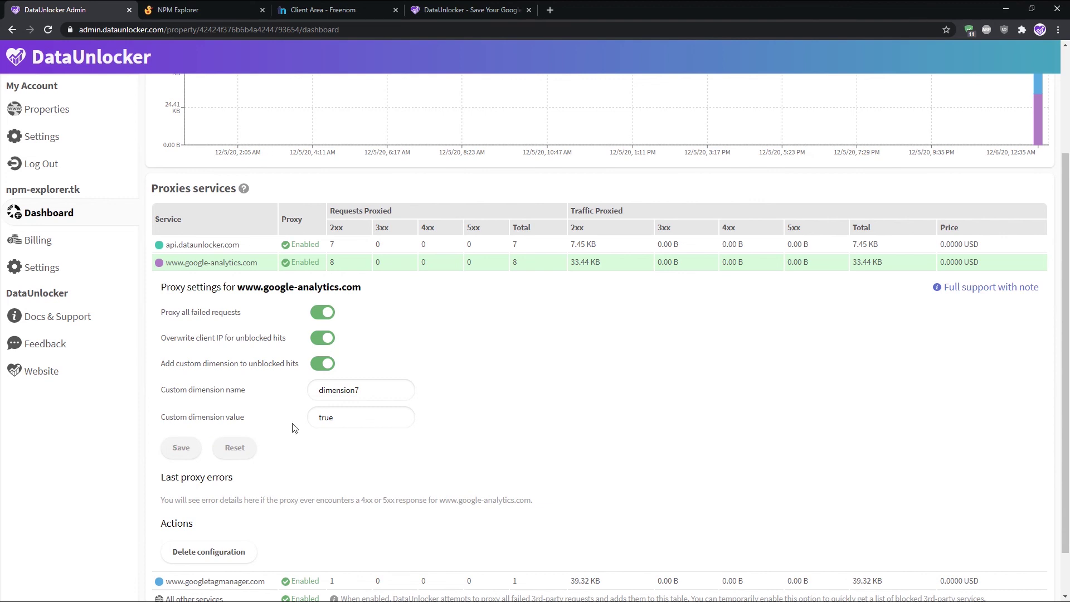
mouse_move(987, 294)
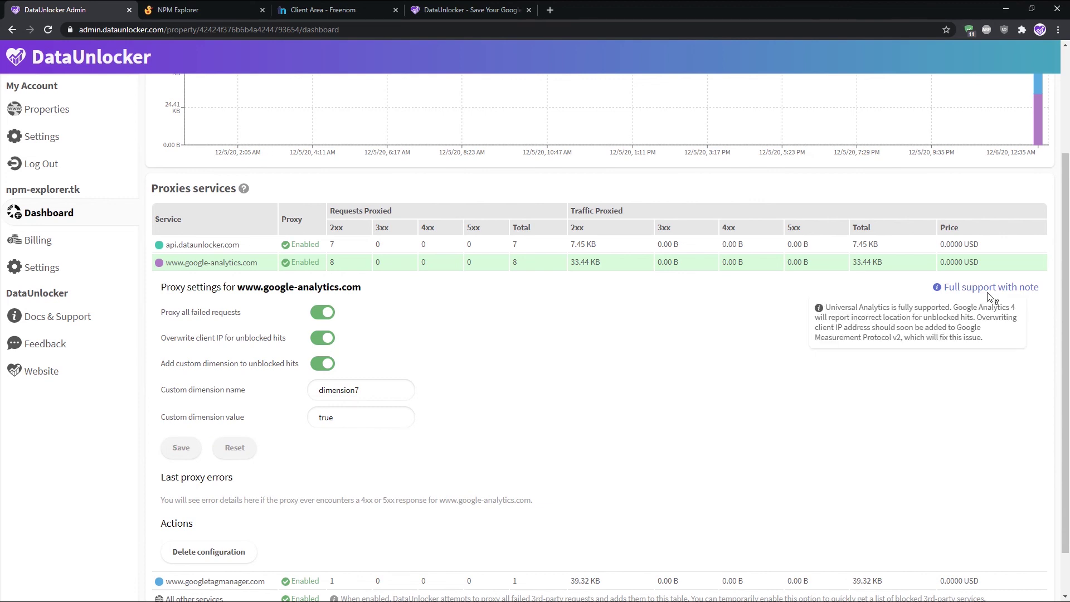
click(798, 249)
mouse_move(1009, 323)
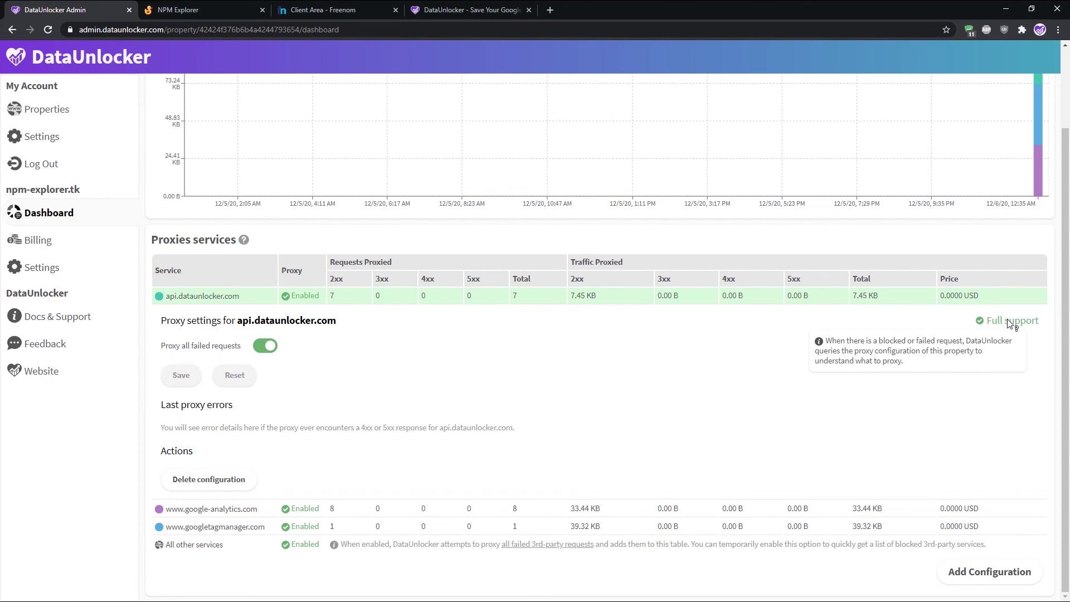
scroll(1010, 323, up, 2)
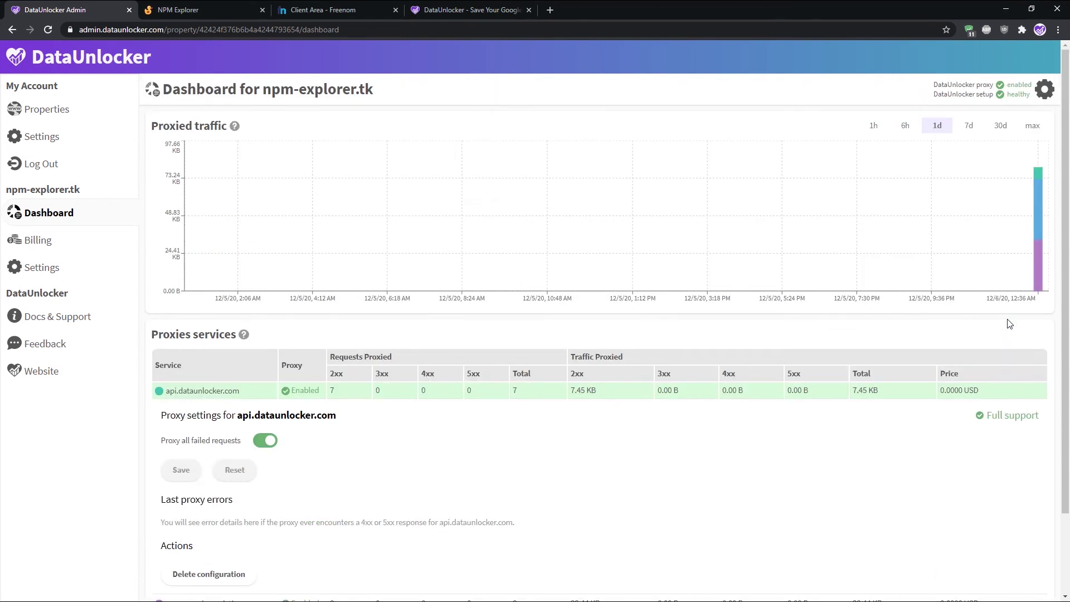